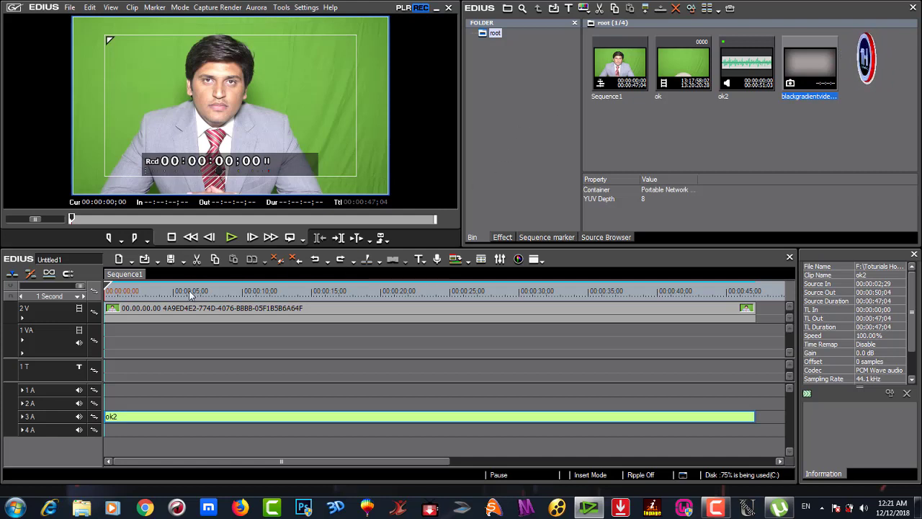
# Step: Play the green-screen sequence through to its end and return the playhead to the start
pyautogui.click(255, 353)
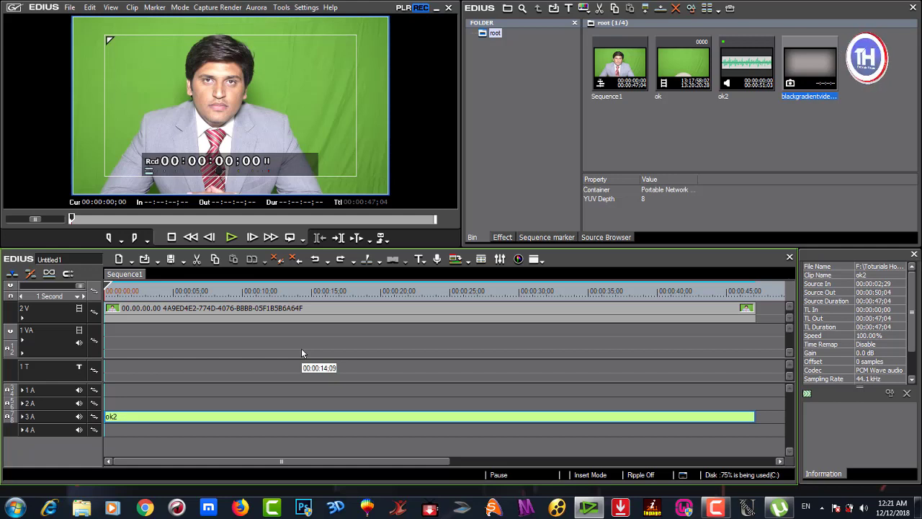
pyautogui.press('space')
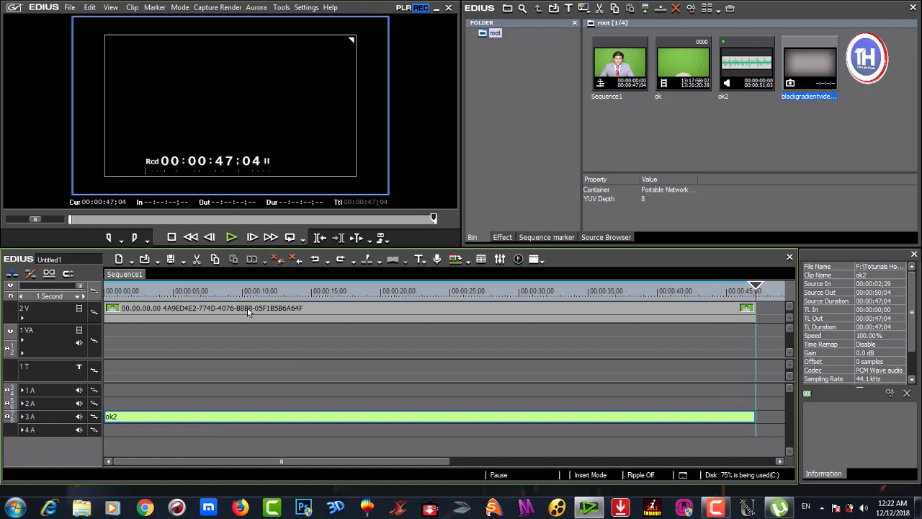
pyautogui.press('Home')
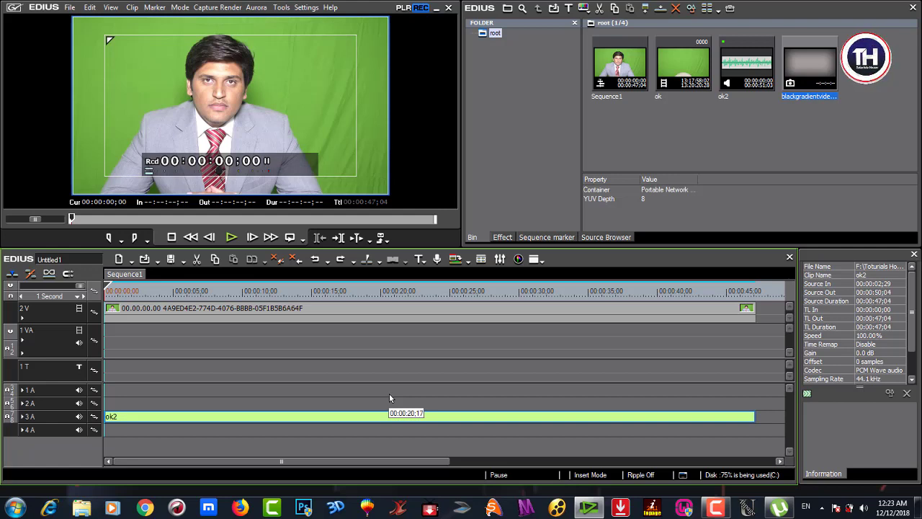
# Step: Apply the Chromakey keyer to the green-screen clip on track 2 V and preview the first seconds of the keyed footage
pyautogui.click(508, 238)
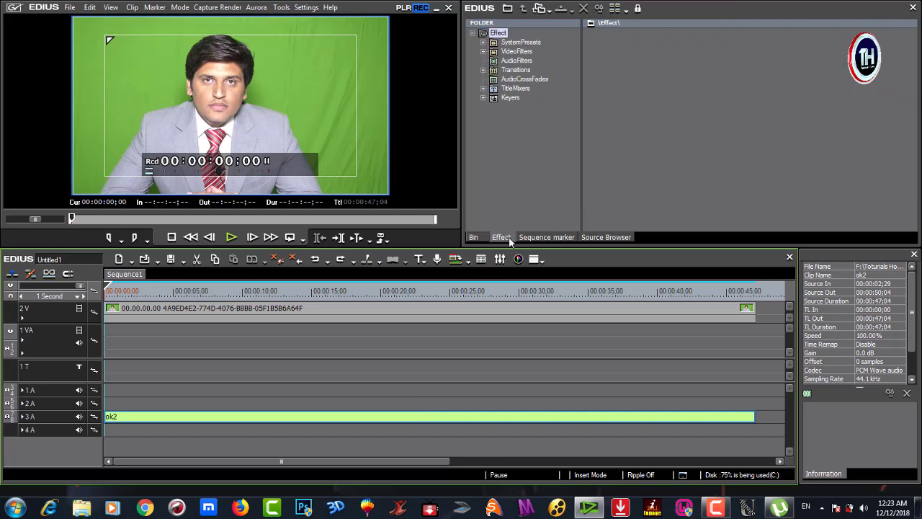
pyautogui.click(512, 98)
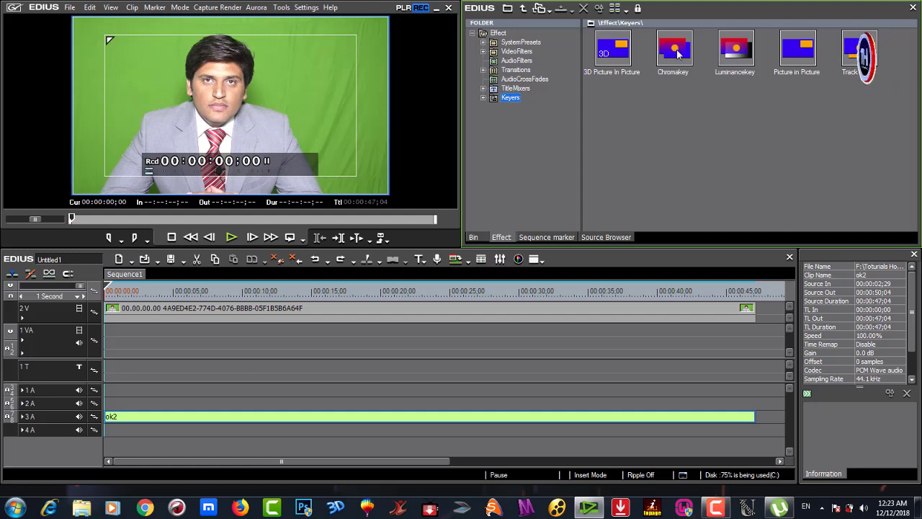
pyautogui.moveTo(677, 49); pyautogui.dragTo(233, 325)
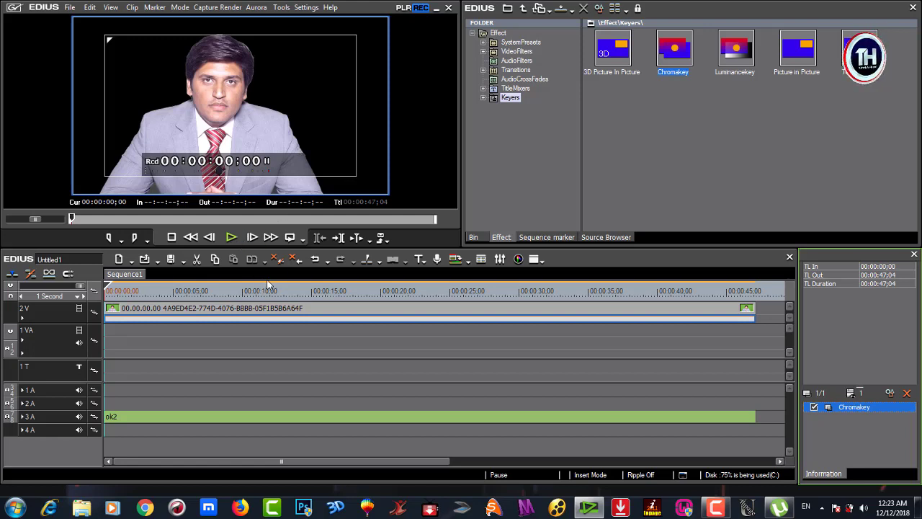
pyautogui.press('space')
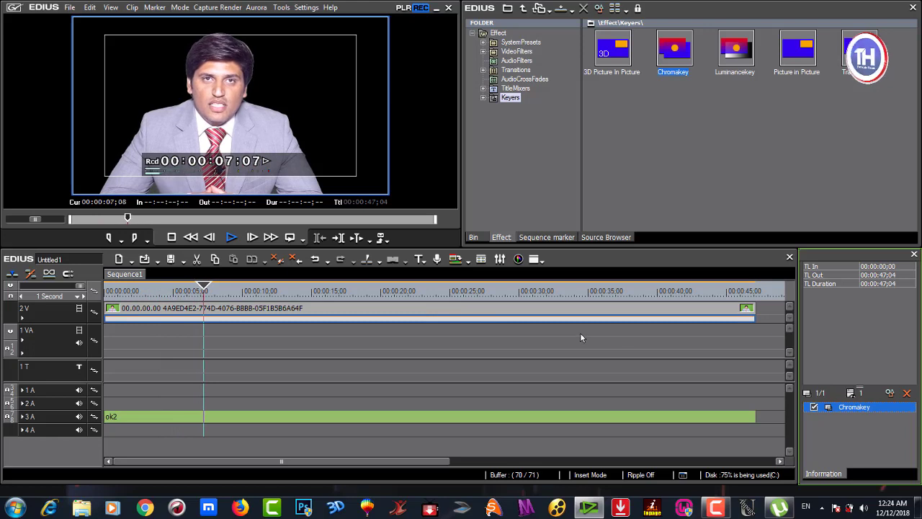
pyautogui.press('space')
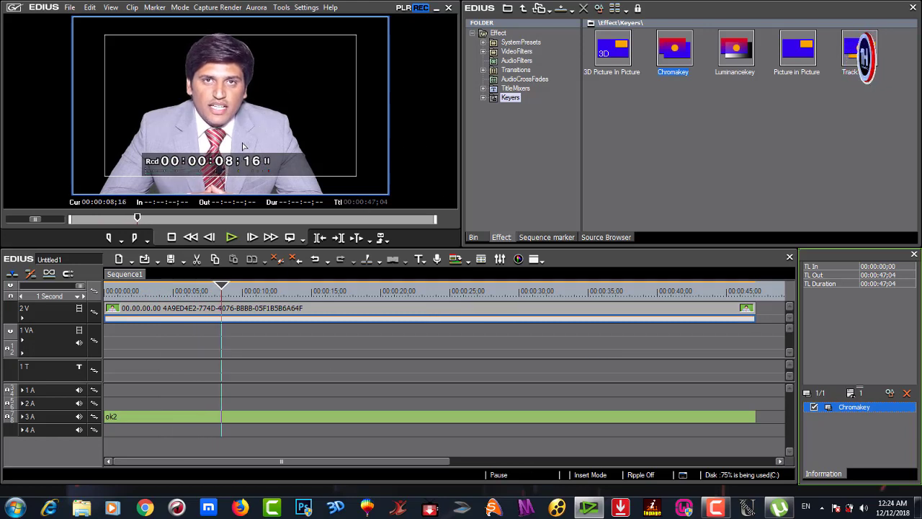
# Step: Place the blackgradientvideobackground image on track 1 VA at the sequence start and move the playhead to about 2 seconds
pyautogui.click(474, 238)
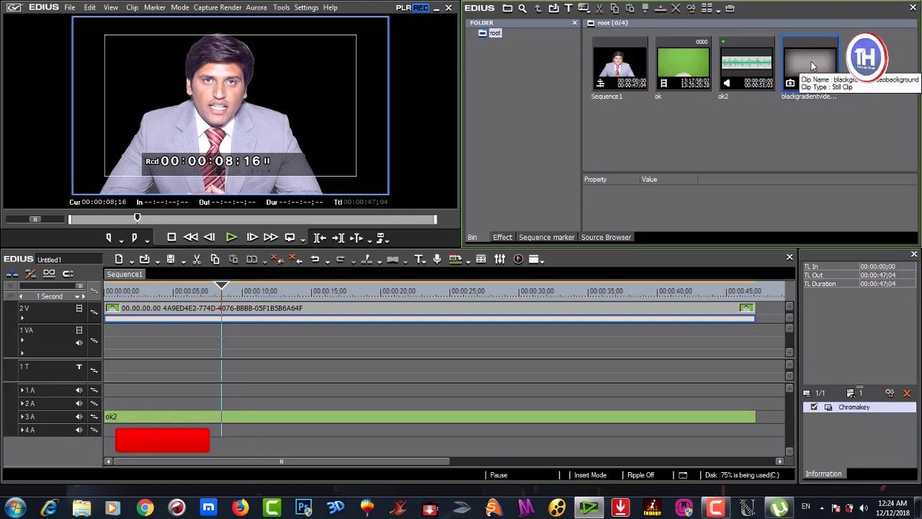
pyautogui.moveTo(812, 66); pyautogui.dragTo(141, 341)
pyautogui.click(132, 294)
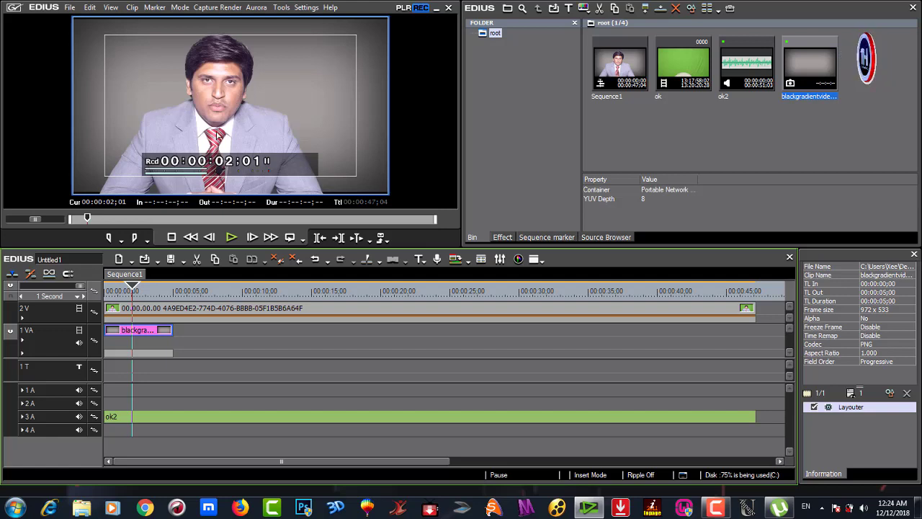
# Step: Enlarge the presenter clip on track 2 V slightly in the Layouter and shift it sideways to centre the man in frame
pyautogui.click(179, 311)
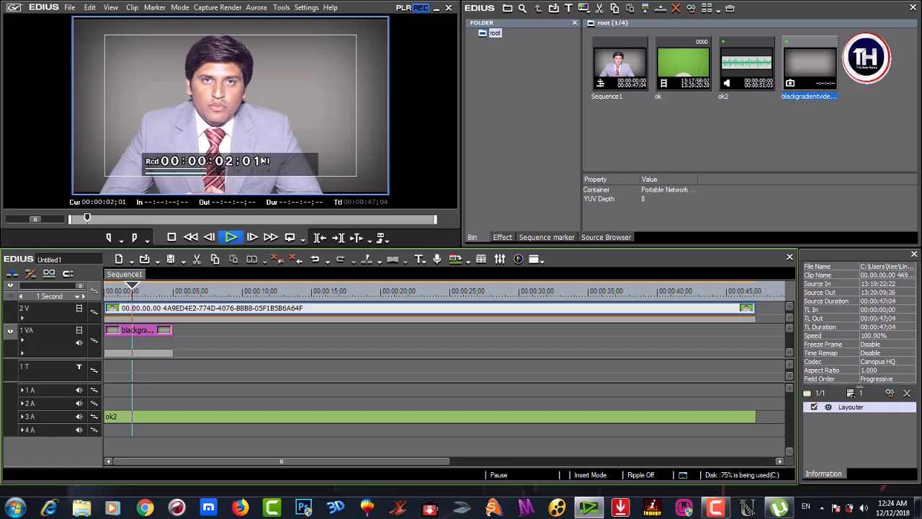
pyautogui.click(837, 407)
pyautogui.doubleClick(838, 407)
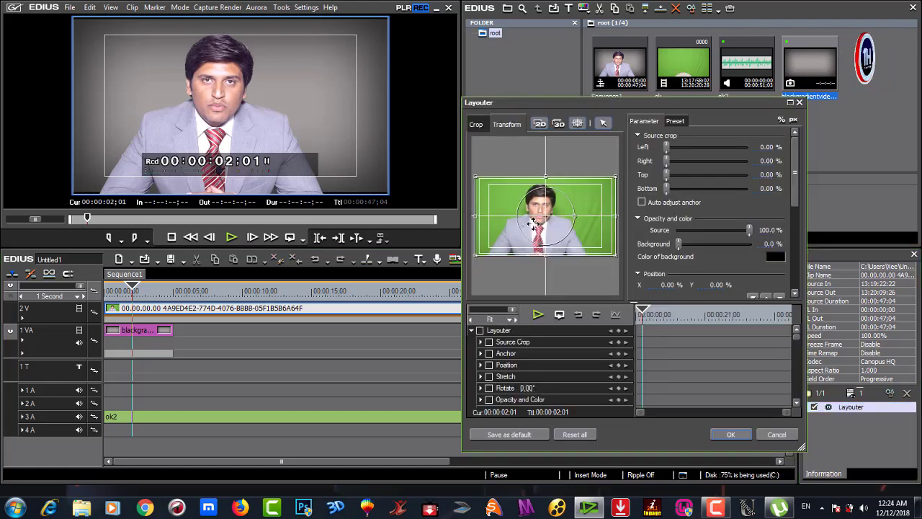
pyautogui.moveTo(621, 180); pyautogui.dragTo(624, 177)
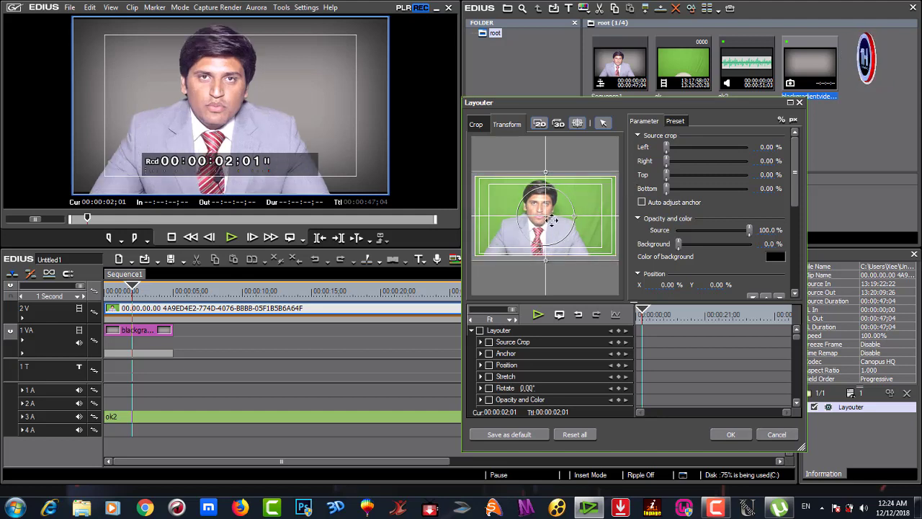
pyautogui.moveTo(547, 214); pyautogui.dragTo(555, 212)
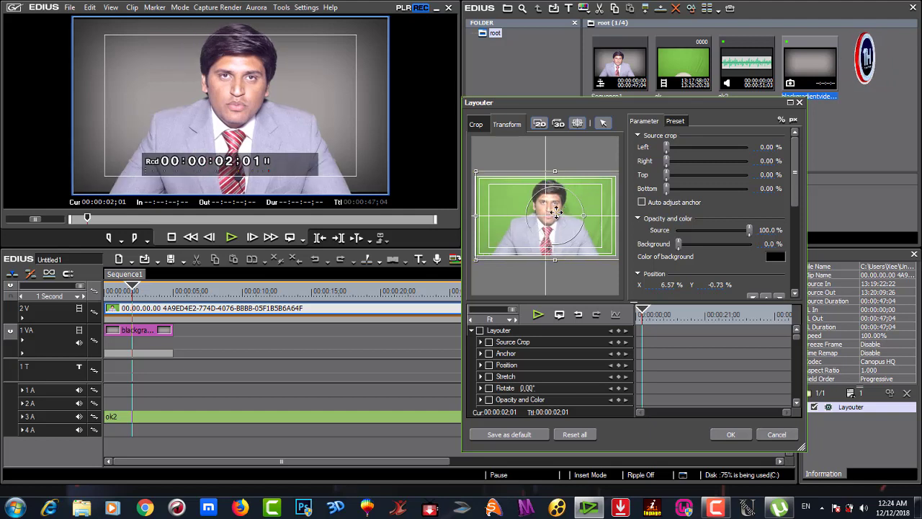
pyautogui.moveTo(556, 211); pyautogui.dragTo(553, 210)
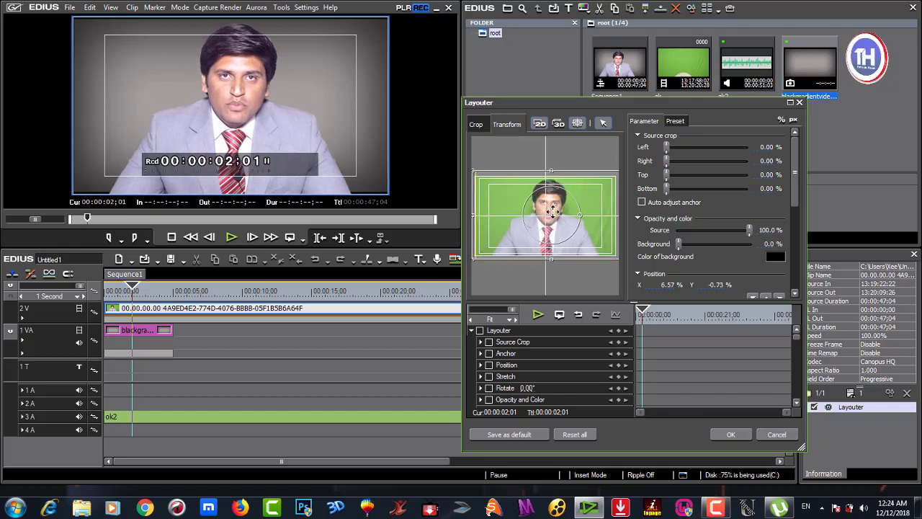
pyautogui.click(730, 435)
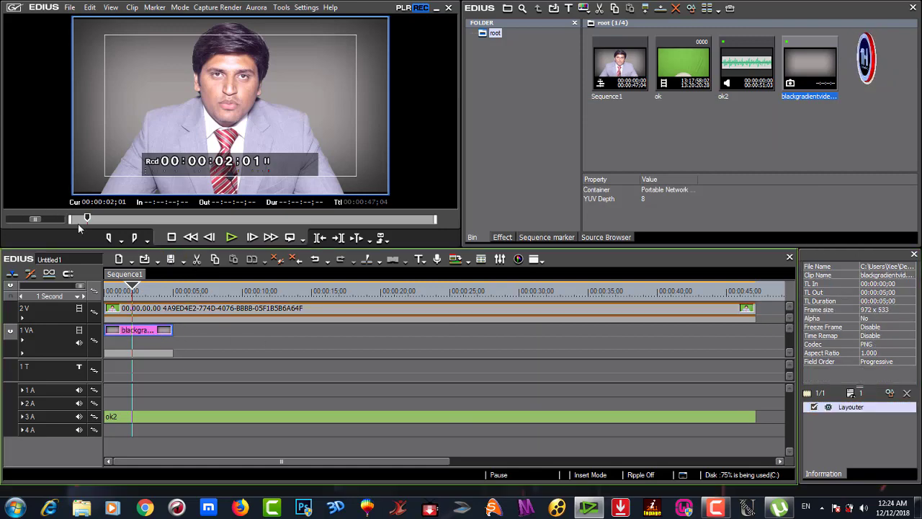
# Step: Enlarge the gradient background image in the Layouter so that it covers the whole frame
pyautogui.doubleClick(851, 408)
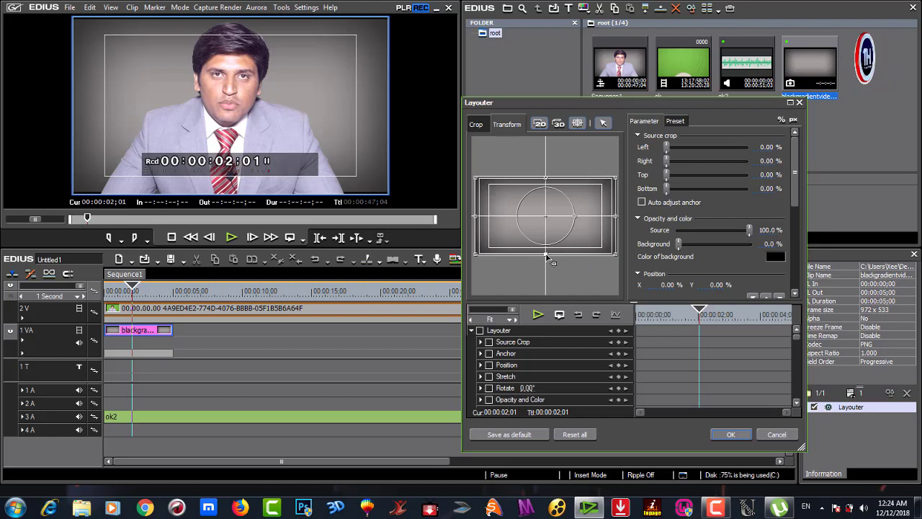
pyautogui.moveTo(545, 253); pyautogui.dragTo(547, 263)
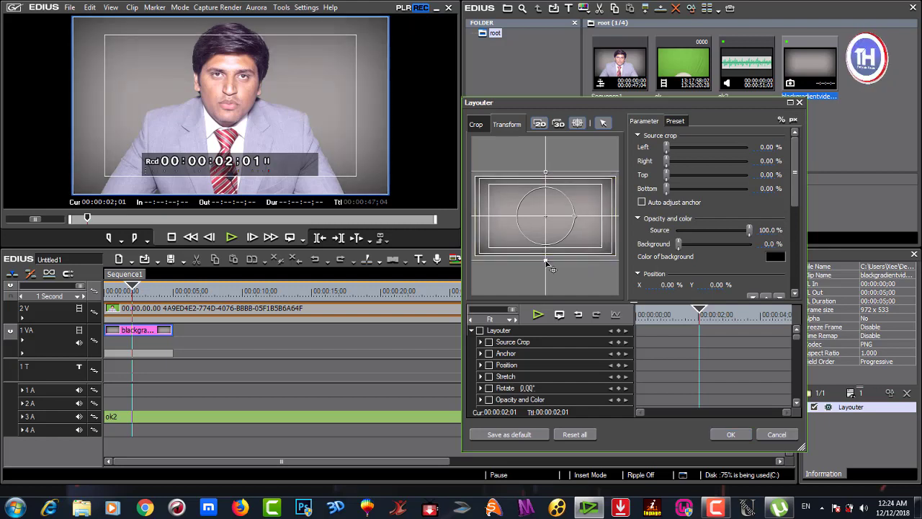
pyautogui.click(730, 432)
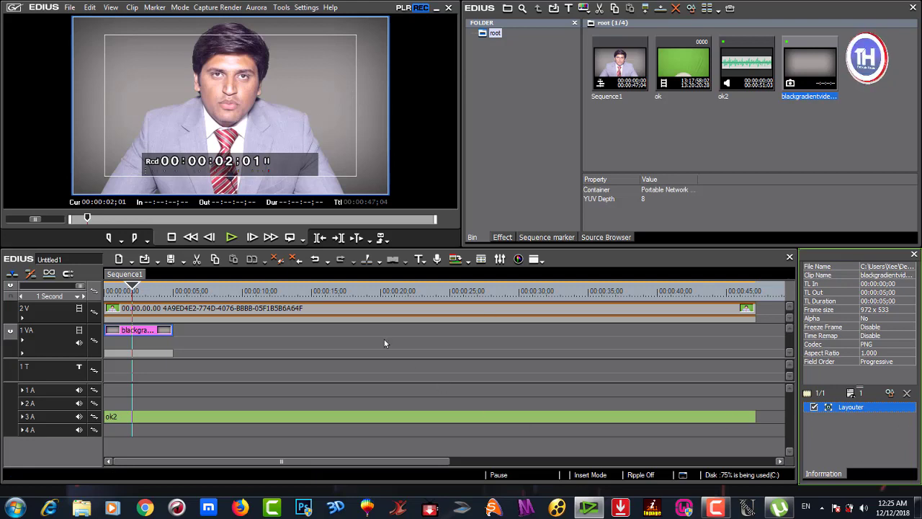
# Step: Enable Soft Edge in the Chromakey settings of the presenter clip on track 2 V
pyautogui.click(353, 319)
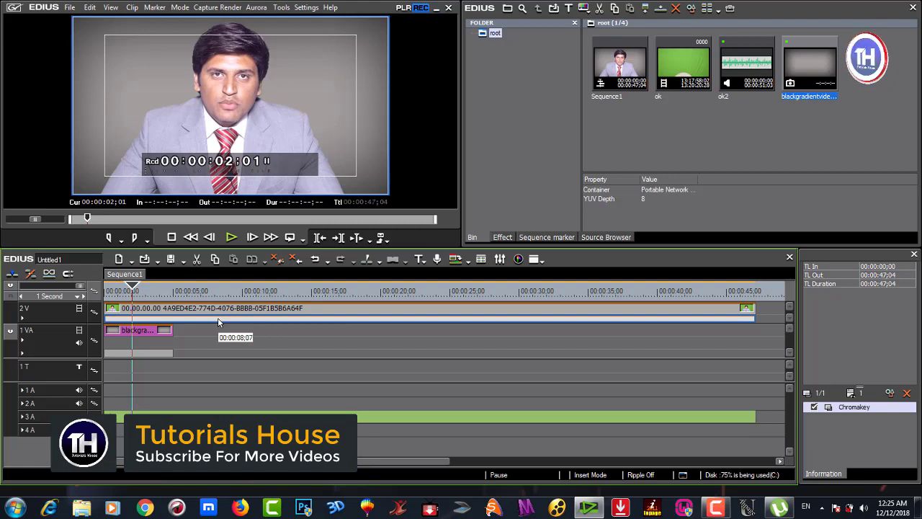
pyautogui.click(865, 409)
pyautogui.doubleClick(864, 408)
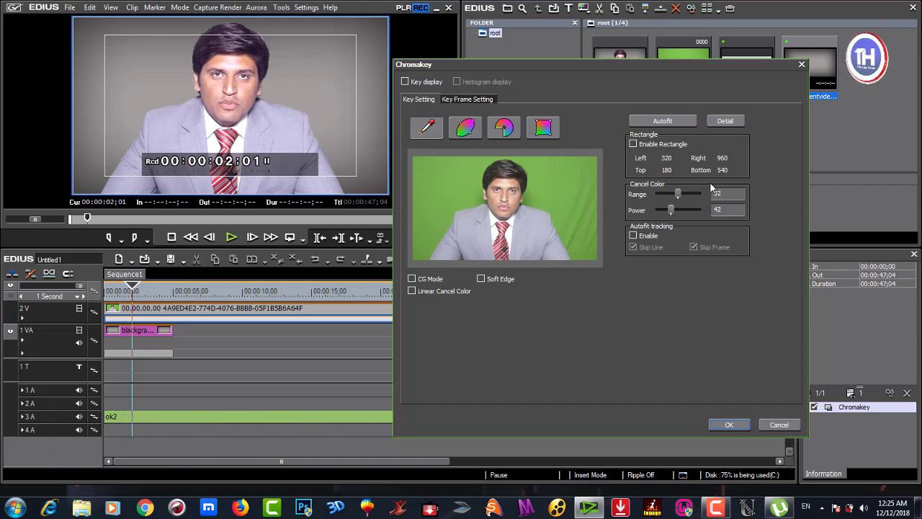
pyautogui.click(482, 278)
pyautogui.click(731, 425)
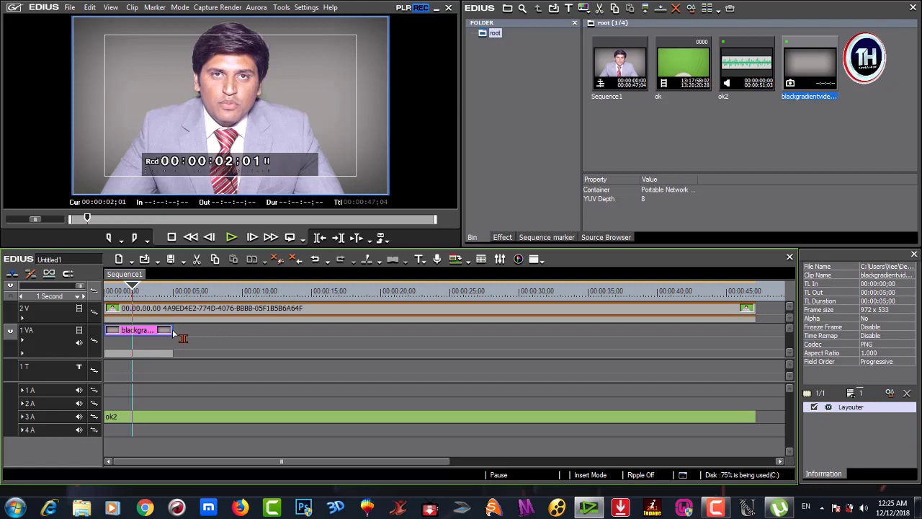
# Step: Extend the background clip on track 1 VA to the end of the presenter clip and check the frame at 00:00:14;00
pyautogui.moveTo(172, 329); pyautogui.dragTo(755, 356)
pyautogui.click(295, 291)
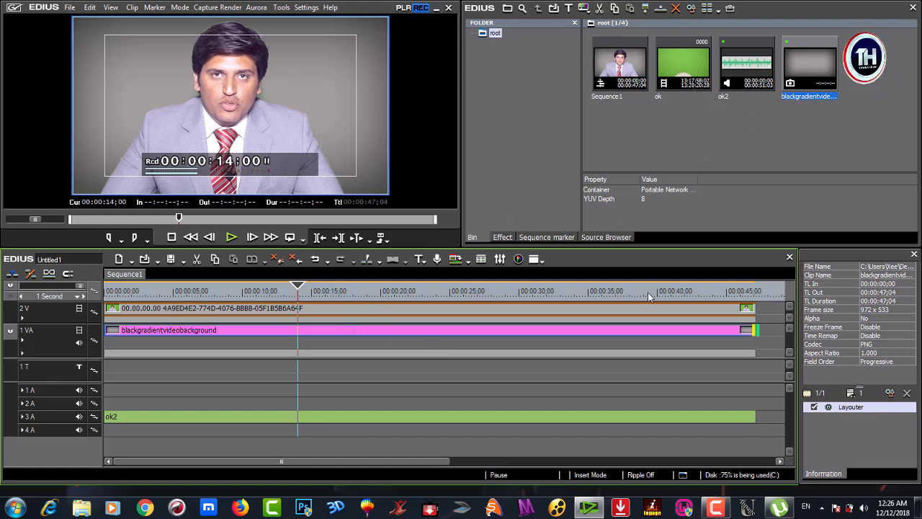
# Step: Enable the mixer line of track 2 V and shape short opacity fades at the presenter clip's start and end
pyautogui.moveTo(31, 322); pyautogui.dragTo(162, 341)
pyautogui.click(146, 325)
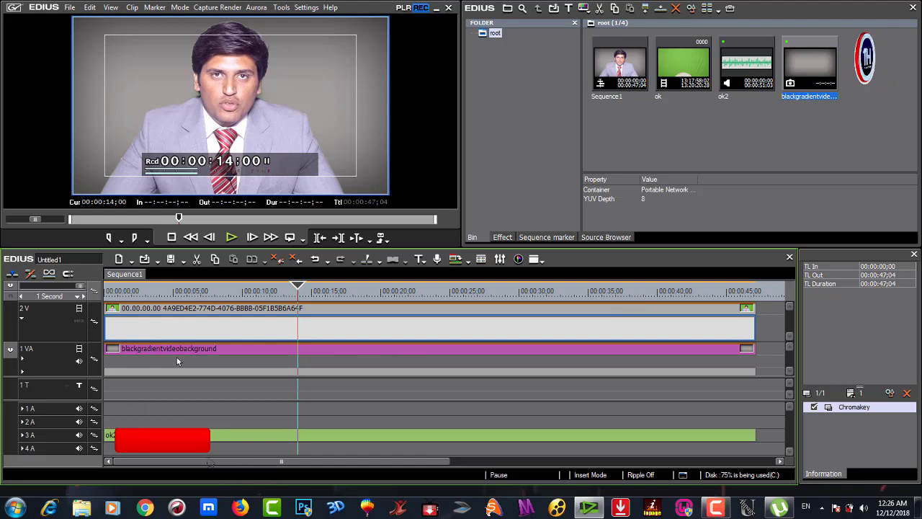
pyautogui.moveTo(64, 341); pyautogui.dragTo(59, 323)
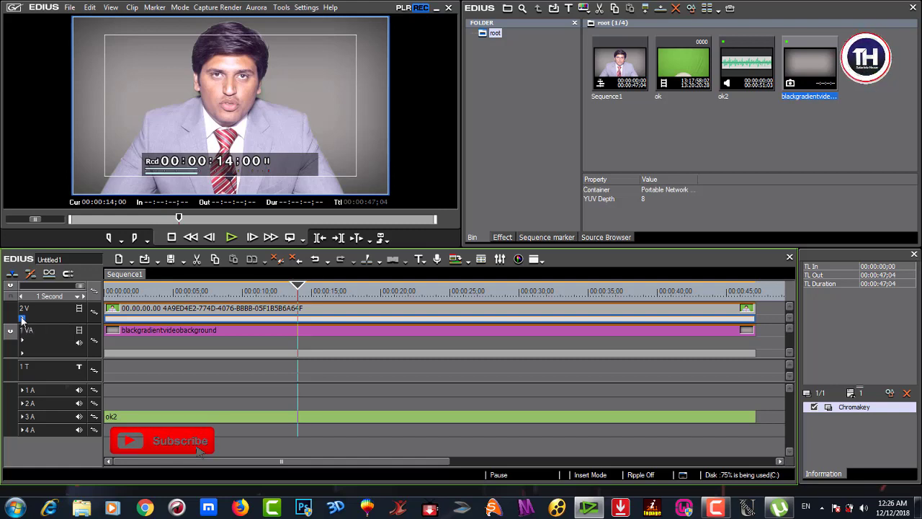
pyautogui.click(21, 319)
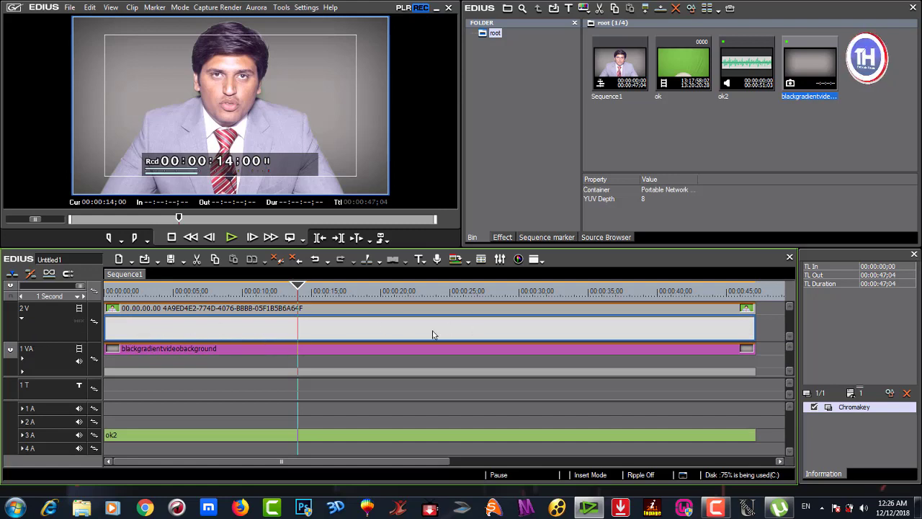
pyautogui.click(79, 321)
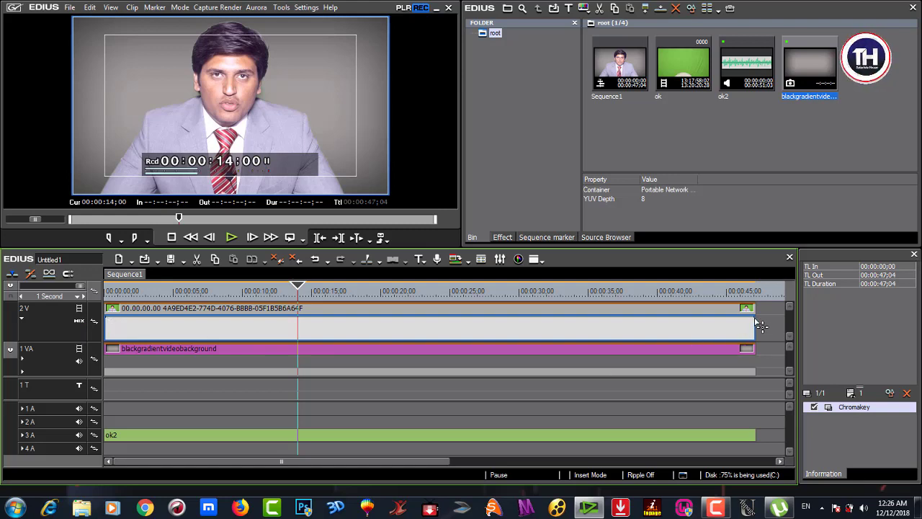
pyautogui.moveTo(762, 327)
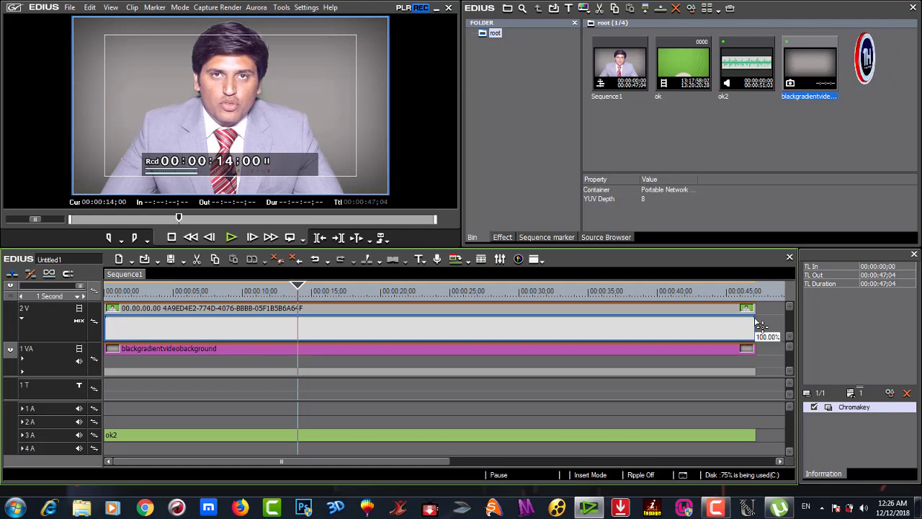
pyautogui.moveTo(116, 322)
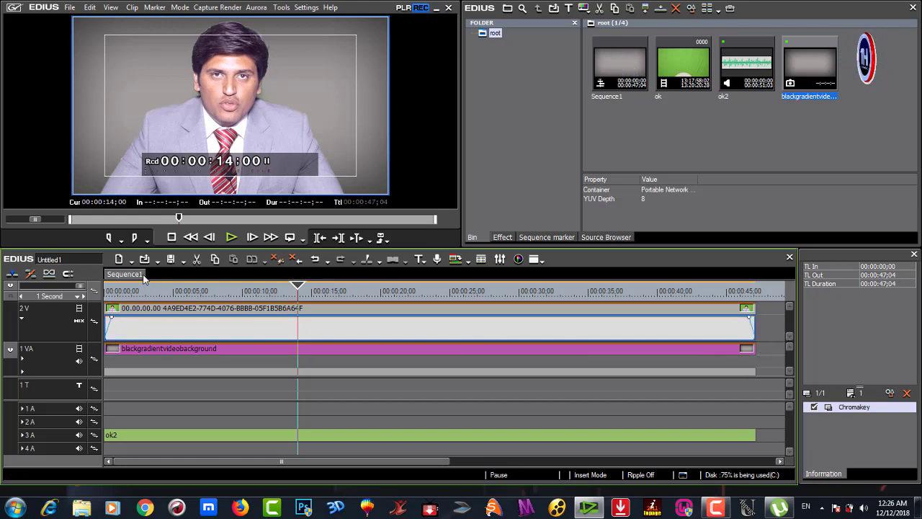
pyautogui.moveTo(314, 289); pyautogui.dragTo(101, 292)
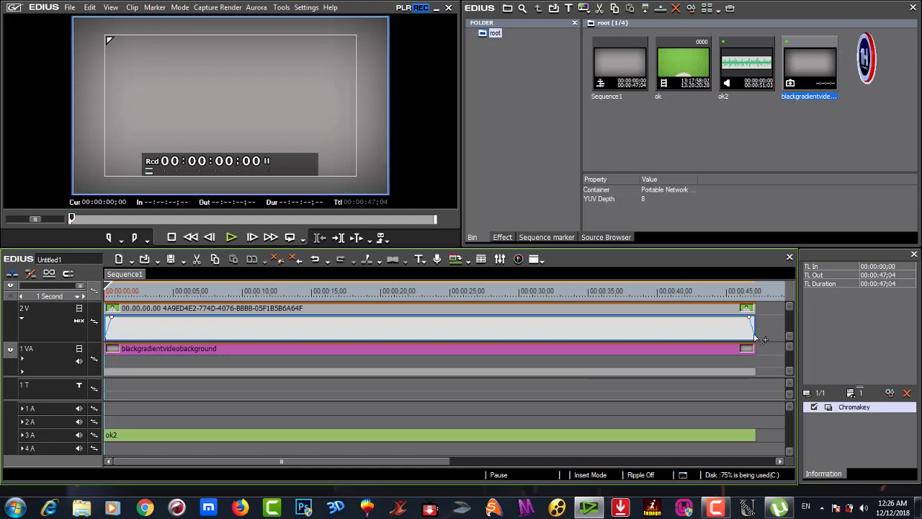
# Step: Fade the background clip in from transparent on the 1 VA mixer line, add a fade-out point near its end, and collapse both mixers
pyautogui.click(22, 371)
pyautogui.click(80, 374)
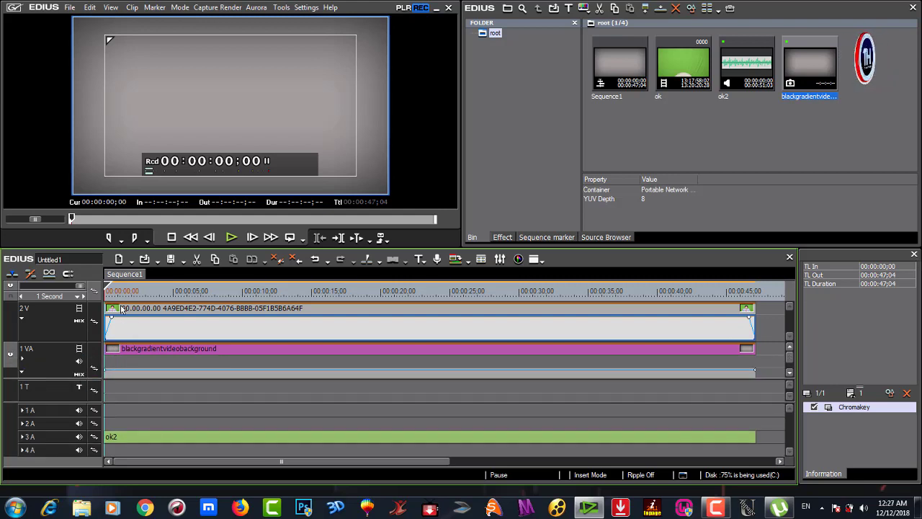
pyautogui.click(115, 374)
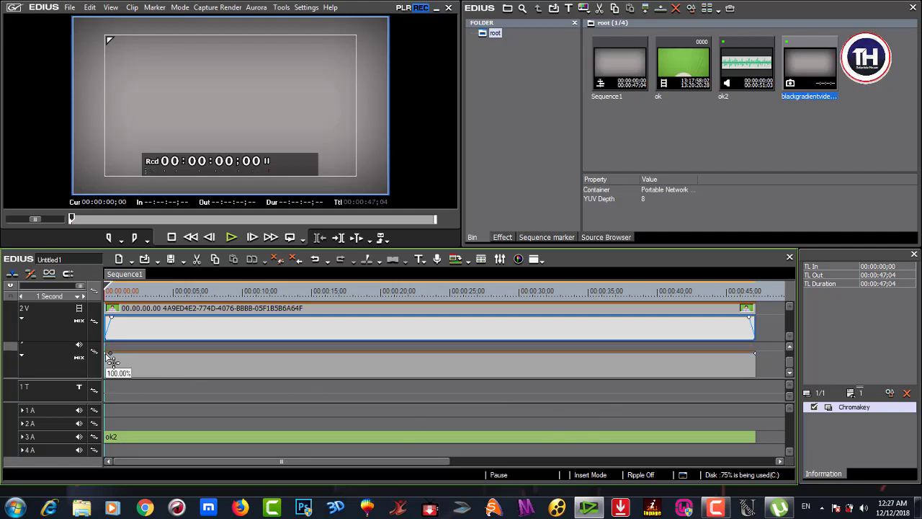
pyautogui.moveTo(110, 353); pyautogui.dragTo(108, 393)
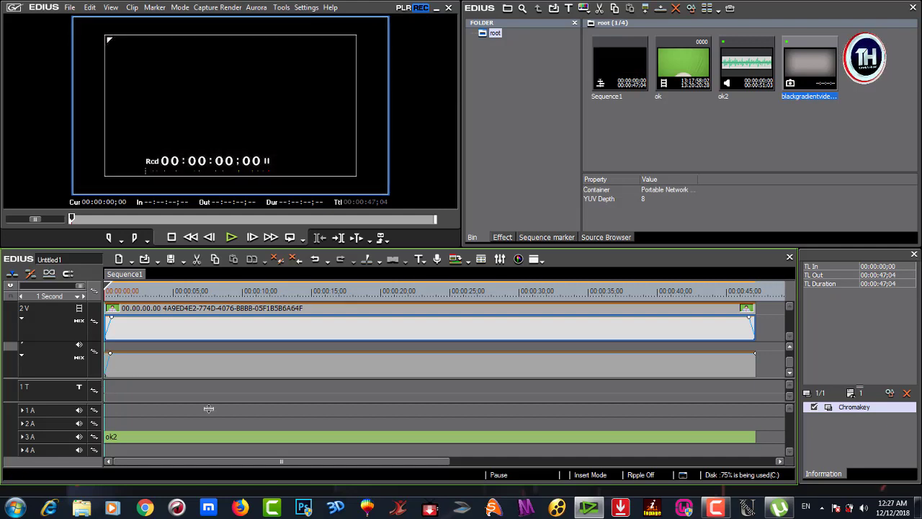
pyautogui.click(749, 353)
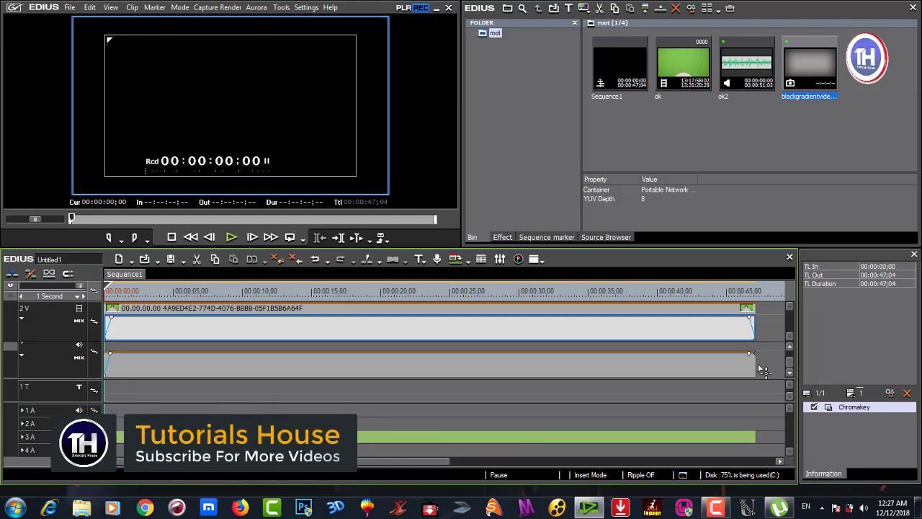
pyautogui.click(22, 356)
pyautogui.click(21, 319)
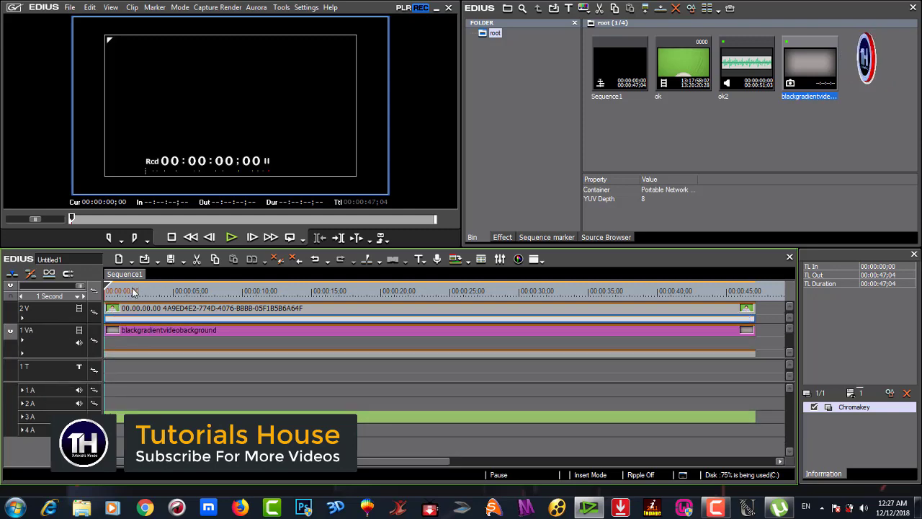
# Step: Play the sequence from the start to review the keyed presenter over the gradient background, and pause at 00:00:21;03
pyautogui.click(232, 238)
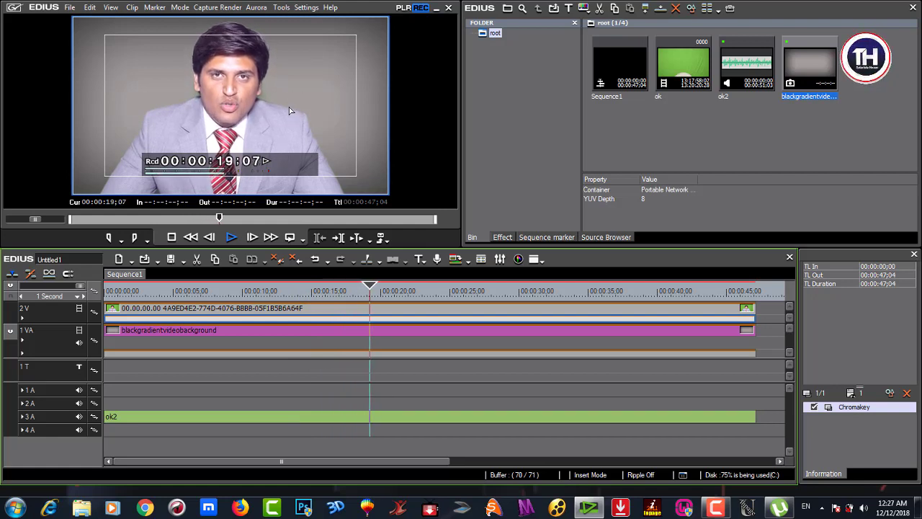
pyautogui.press('space')
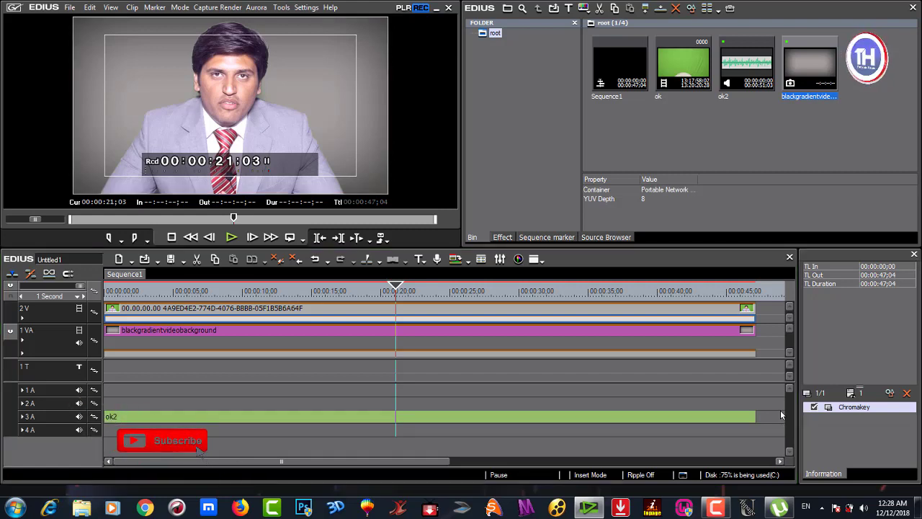
# Step: Set up a file export of the sequence with the MPEG2 Program Stream exporter from the MPEG category, and proceed to its save settings
pyautogui.press('F11')
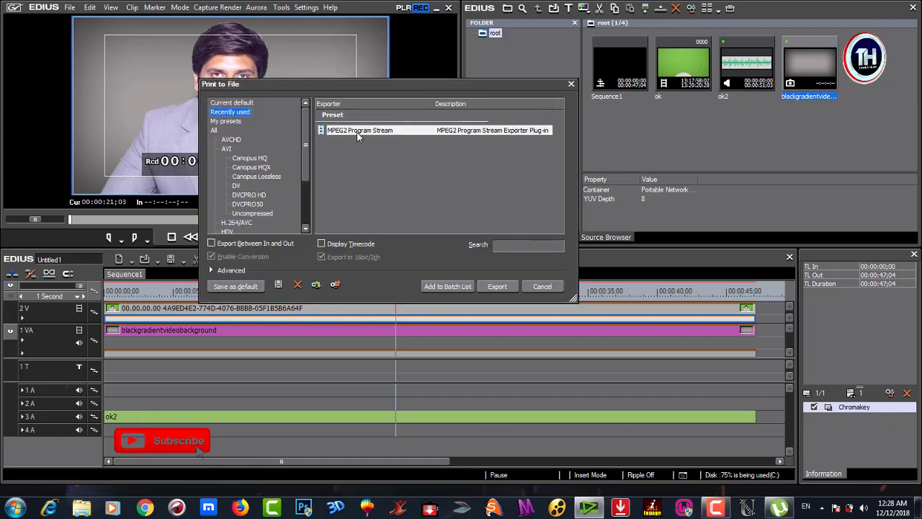
pyautogui.moveTo(350, 86); pyautogui.dragTo(376, 118)
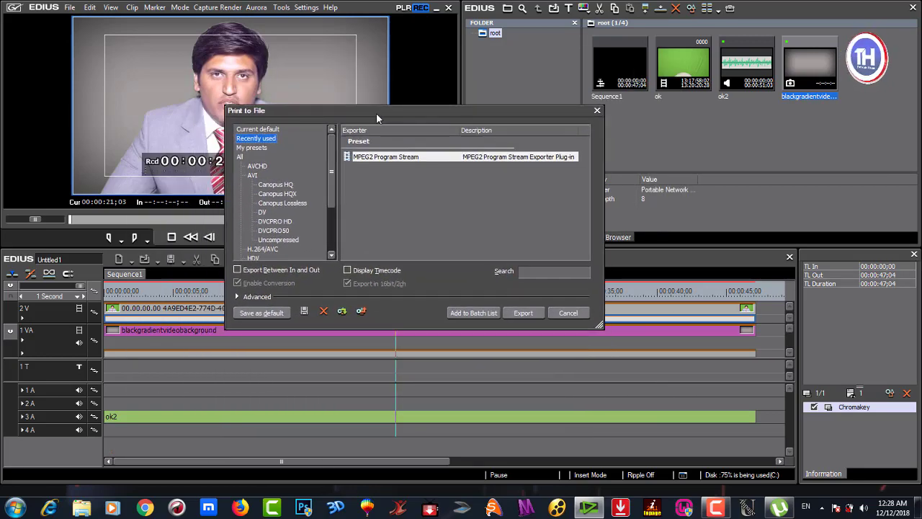
pyautogui.moveTo(333, 160)
pyautogui.mouseDown()
pyautogui.moveTo(338, 205)
pyautogui.moveTo(336, 153)
pyautogui.mouseUp()
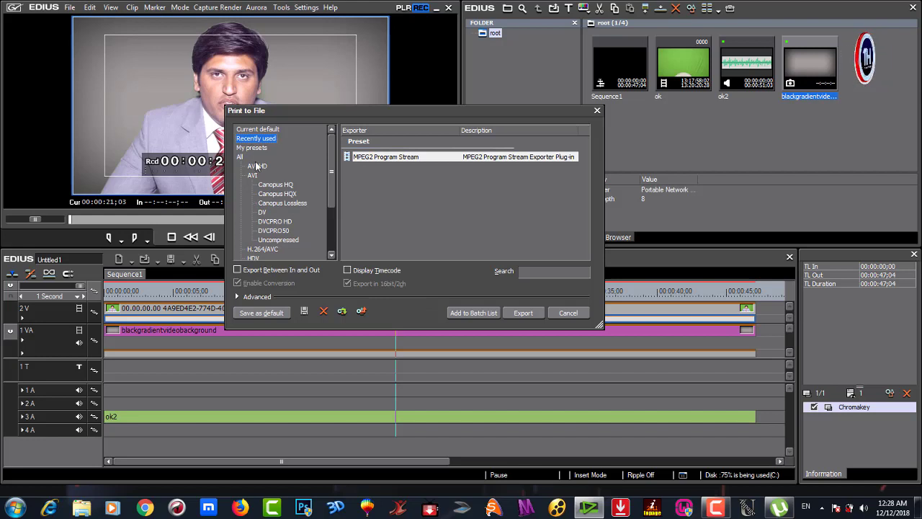
pyautogui.moveTo(330, 162); pyautogui.dragTo(333, 210)
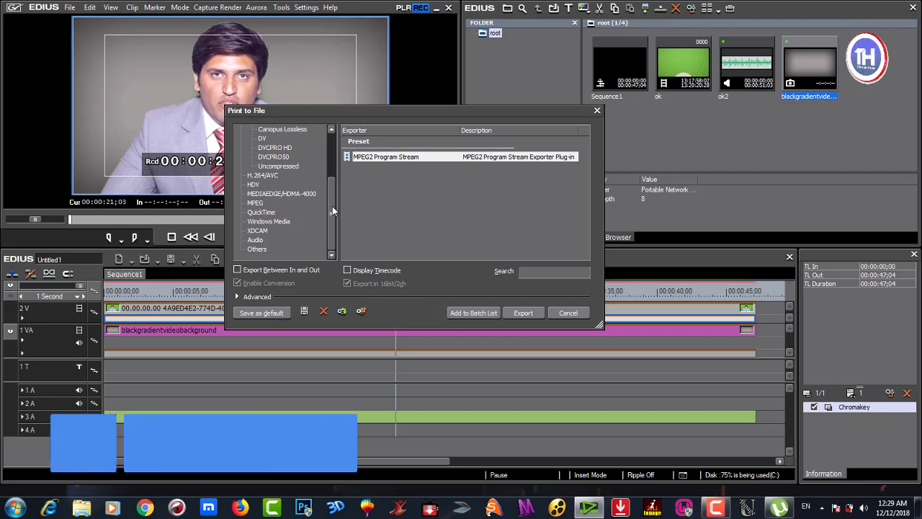
pyautogui.moveTo(332, 206); pyautogui.dragTo(348, 141)
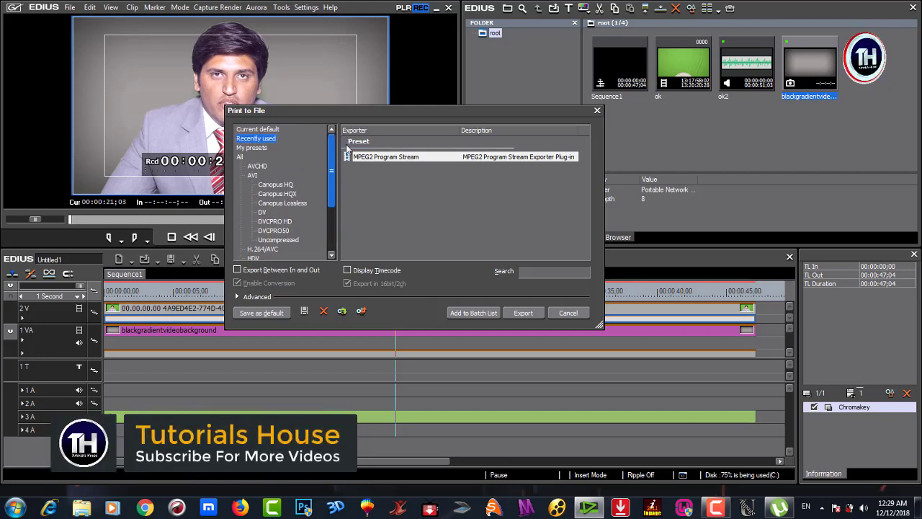
pyautogui.moveTo(332, 180); pyautogui.dragTo(329, 221)
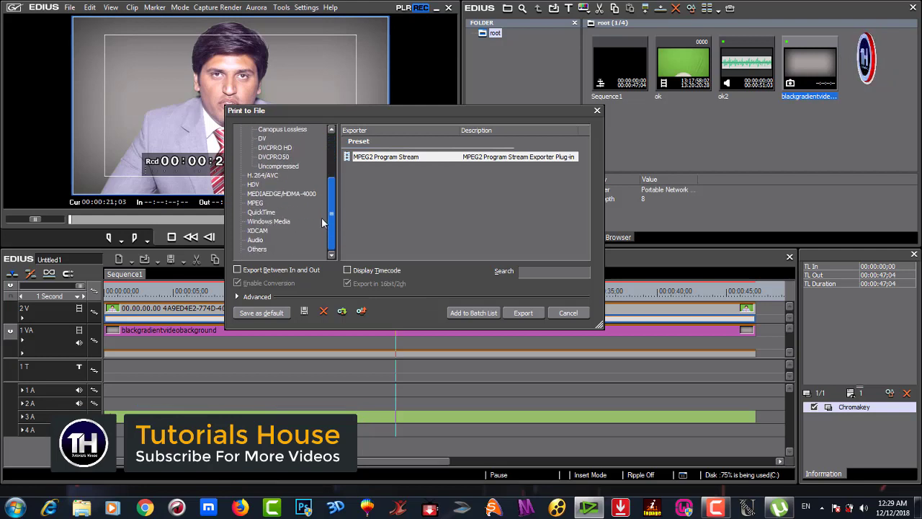
pyautogui.click(253, 204)
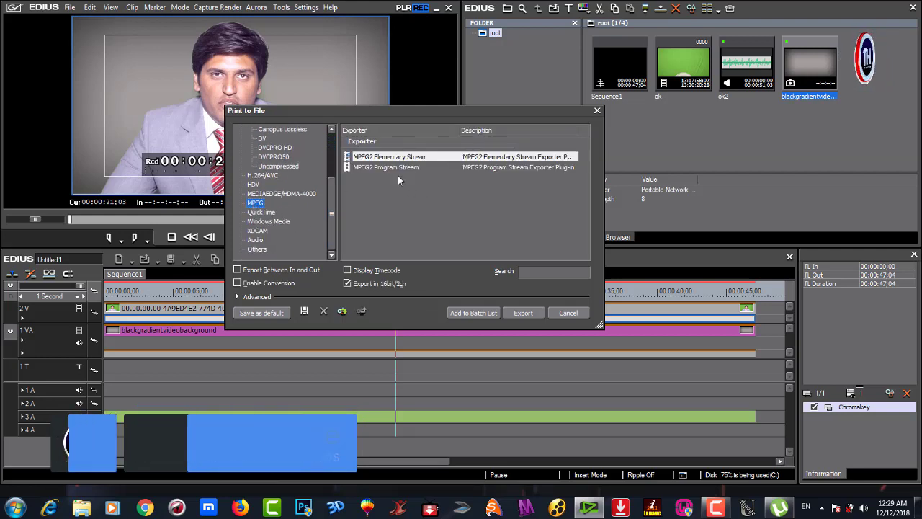
pyautogui.click(389, 167)
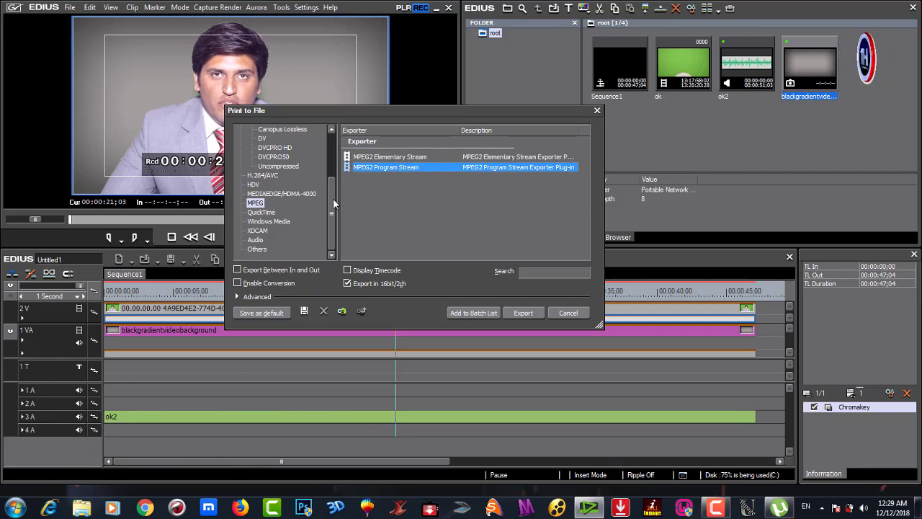
pyautogui.moveTo(333, 198)
pyautogui.mouseDown()
pyautogui.moveTo(333, 153)
pyautogui.moveTo(334, 201)
pyautogui.mouseUp()
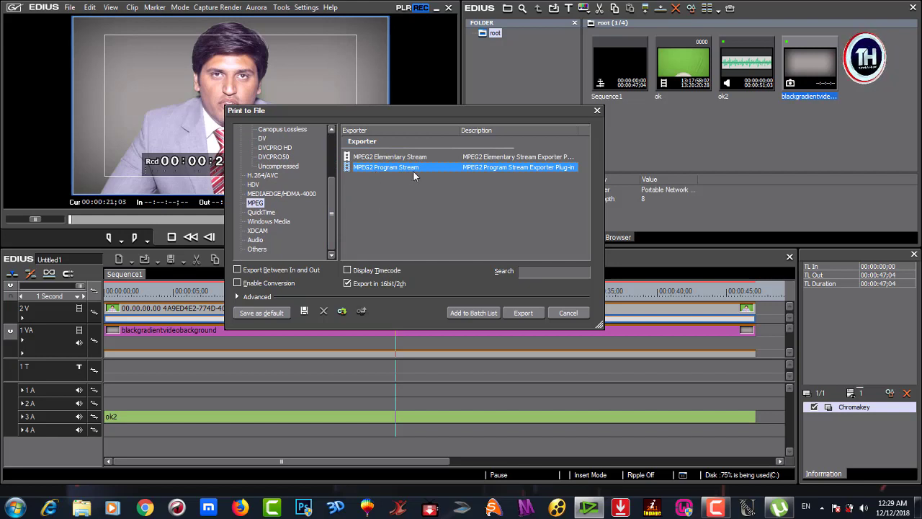
pyautogui.click(525, 312)
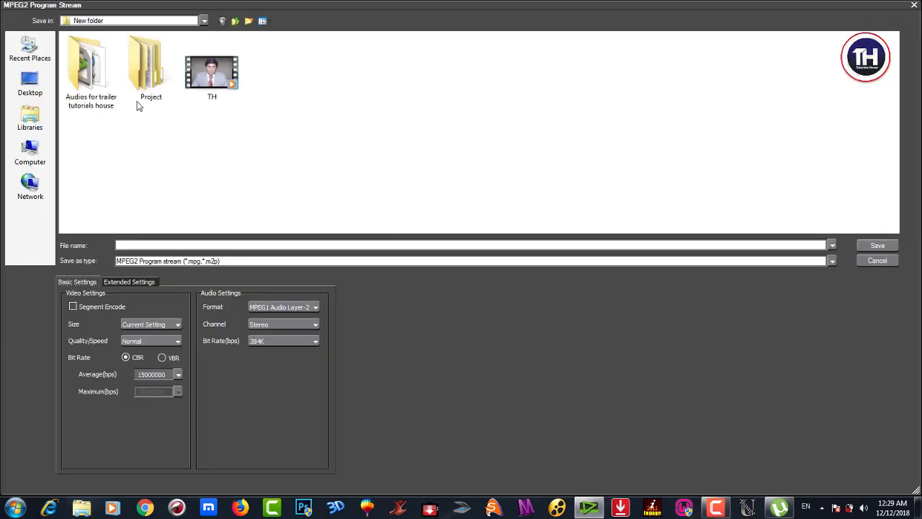
# Step: Save the MPEG2 Program Stream export as "TH Intro" in New folder and start rendering
pyautogui.click(234, 22)
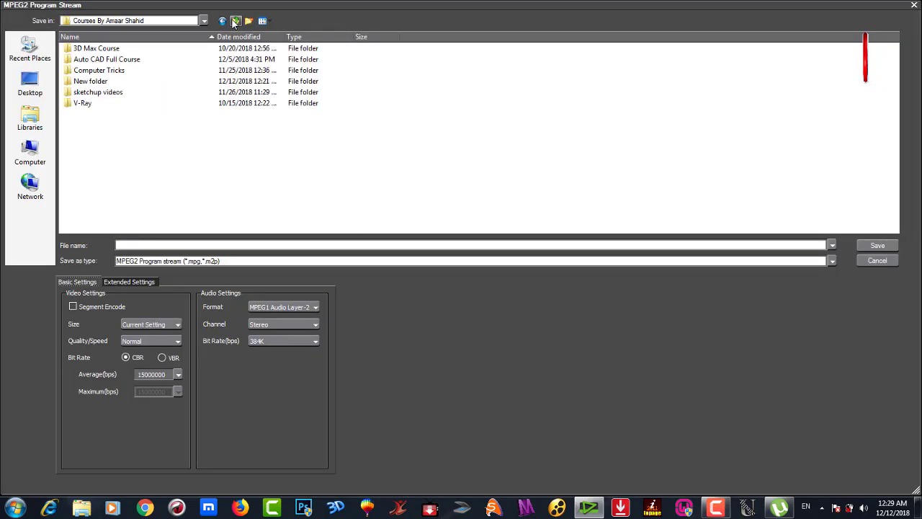
pyautogui.doubleClick(91, 82)
pyautogui.click(161, 245)
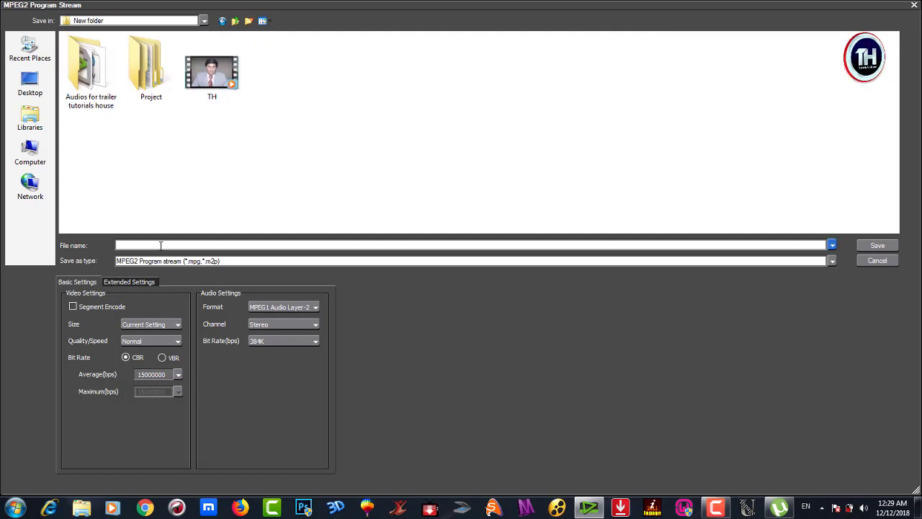
pyautogui.write('TH')
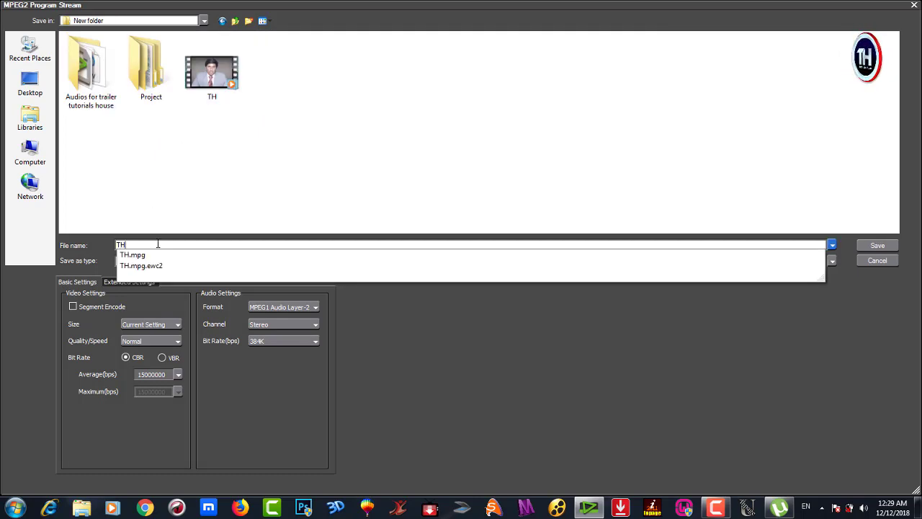
pyautogui.press('Escape')
pyautogui.write('Intro')
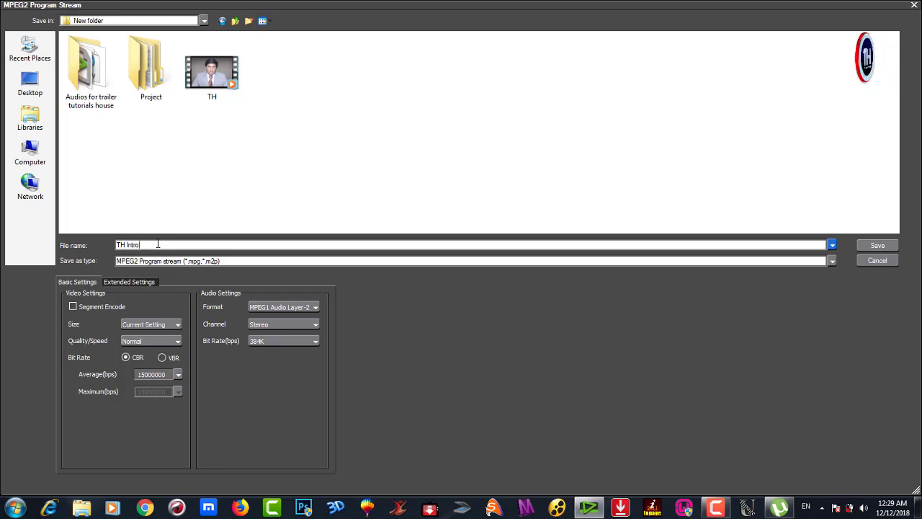
pyautogui.press('Return')
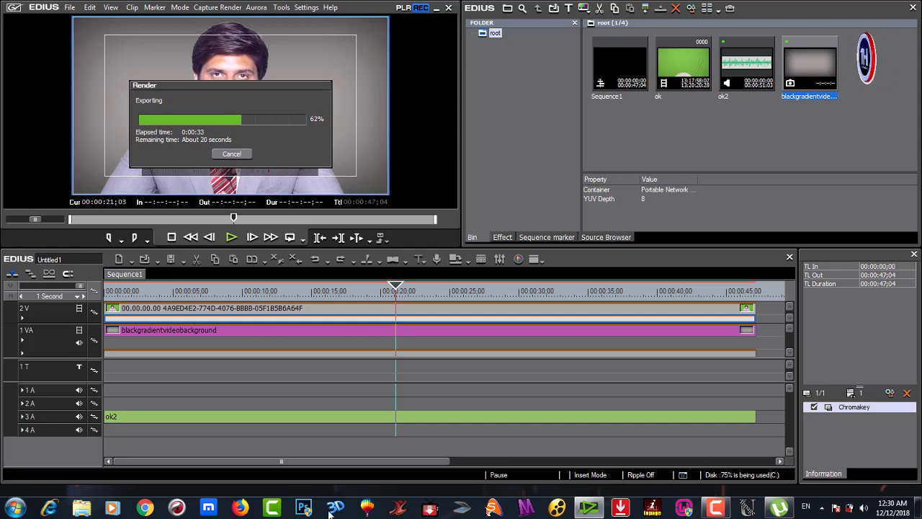
pyautogui.click(711, 510)
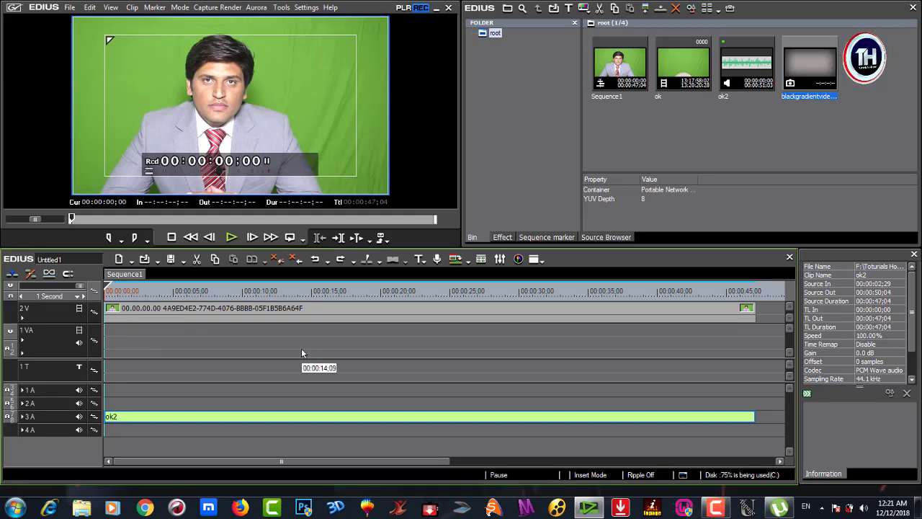
# Step: Play the unkeyed green-screen footage on the timeline and return the playhead to the sequence start
pyautogui.press('space')
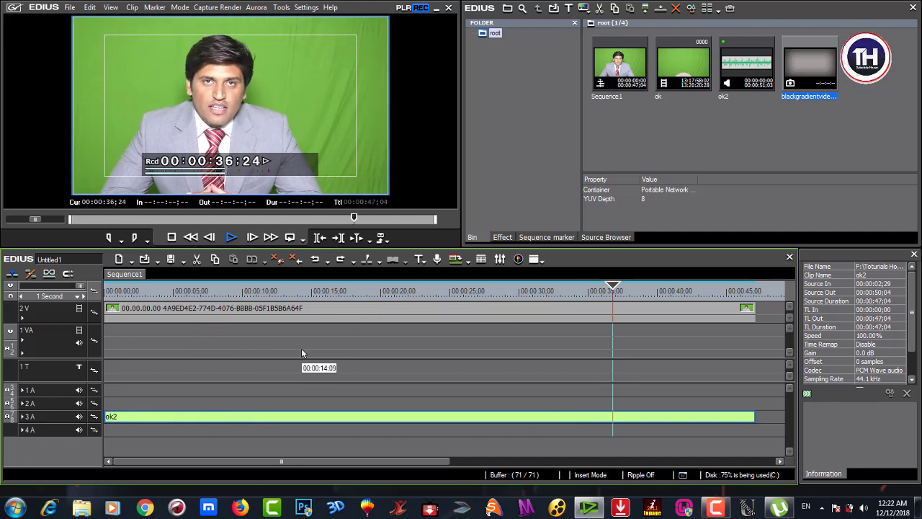
pyautogui.press('Home')
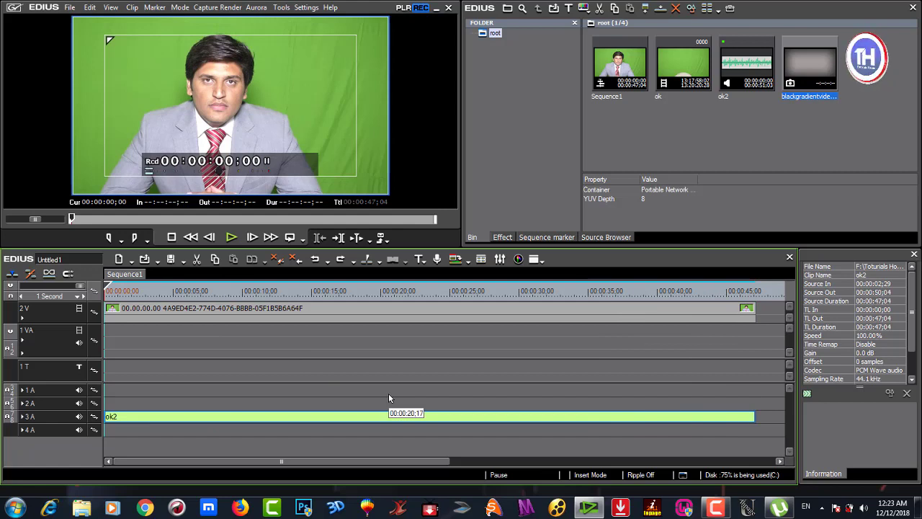
# Step: Apply the Chromakey keyer to the presenter clip on track 2 V, and place the blackgradientvideobackground image at the start of track 1 VA
pyautogui.click(502, 237)
pyautogui.click(510, 98)
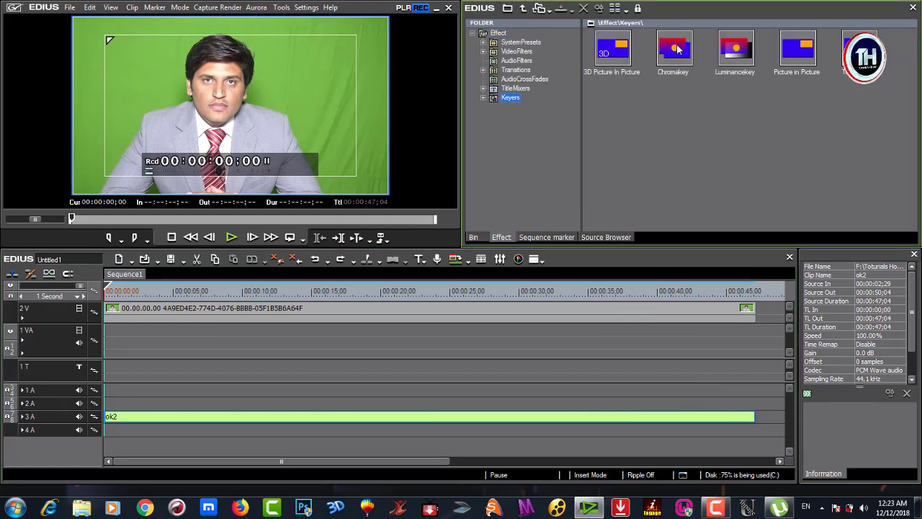
pyautogui.moveTo(674, 49); pyautogui.dragTo(263, 315)
pyautogui.press('space')
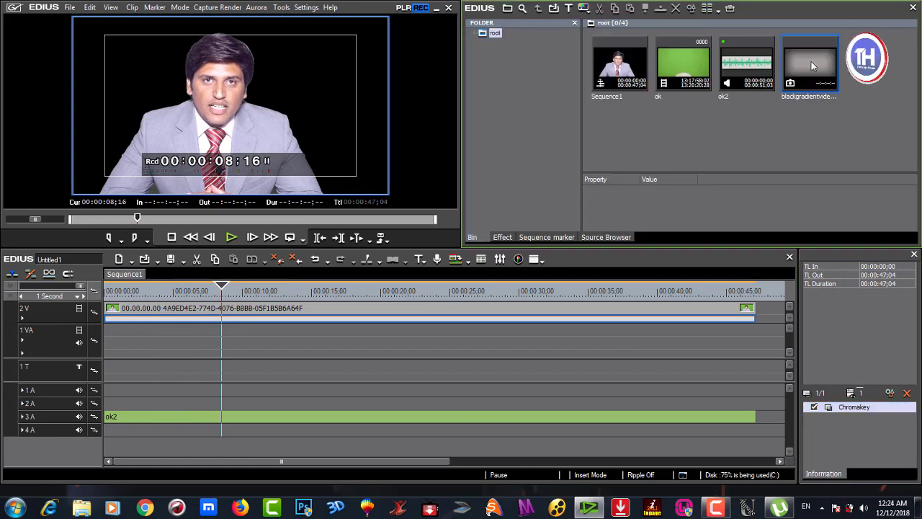
pyautogui.moveTo(811, 61); pyautogui.dragTo(145, 333)
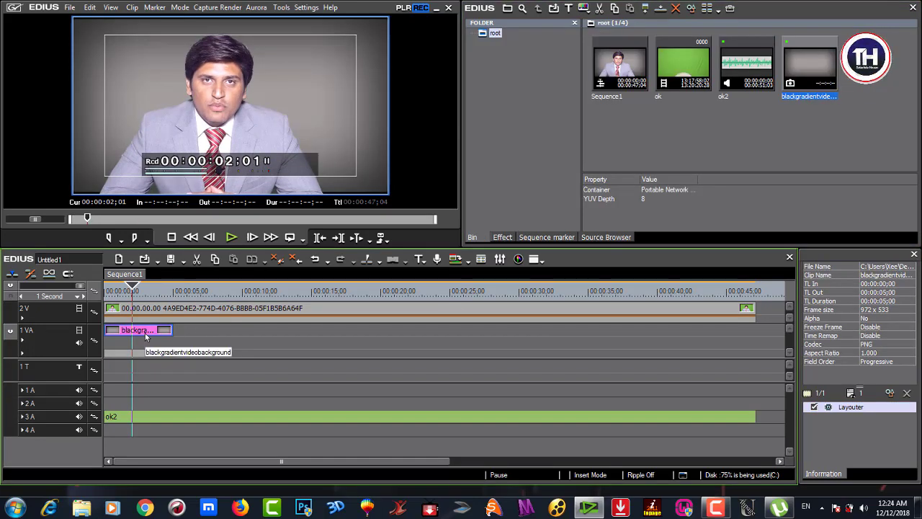
# Step: Enable Soft Edge in the presenter clip's Chromakey settings and accept the change
pyautogui.press('F7')
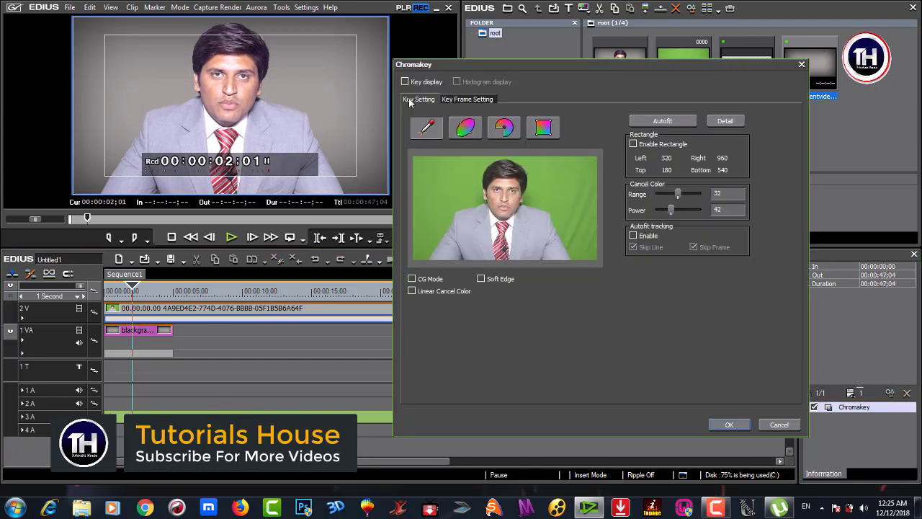
pyautogui.click(481, 278)
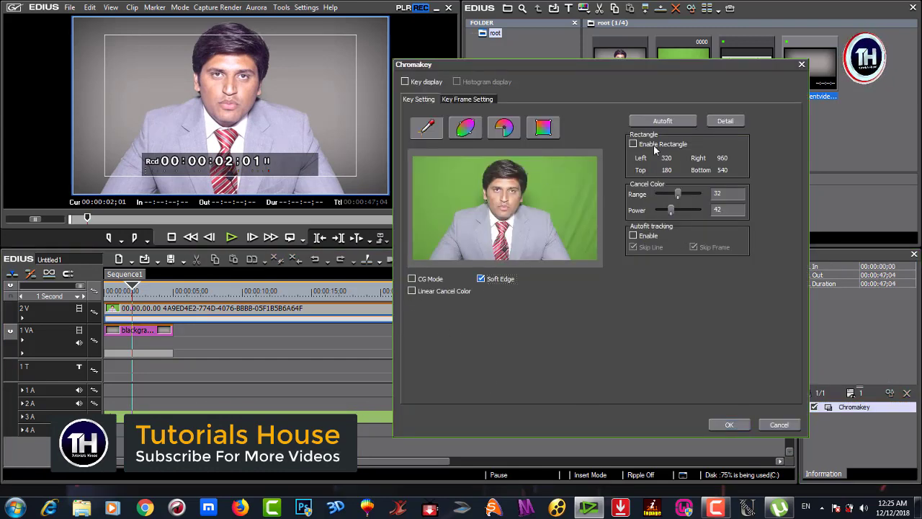
pyautogui.click(730, 425)
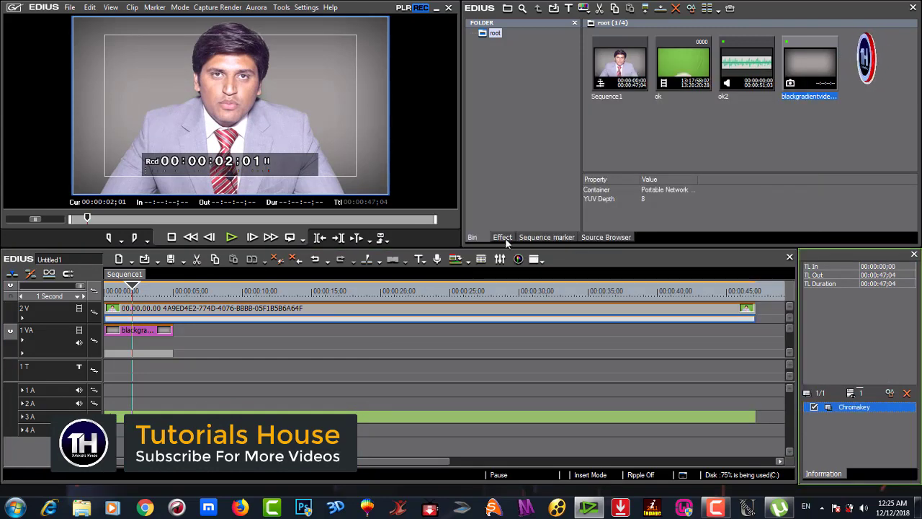
# Step: Extend the background clip on track 1 VA to the presenter clip's end and move the playhead to 00:00:14;00
pyautogui.moveTo(171, 330); pyautogui.dragTo(758, 354)
pyautogui.click(297, 290)
# Step: Expand the mixer line of track 2 V and shape short opacity fades at the presenter clip's start and end
pyautogui.click(144, 311)
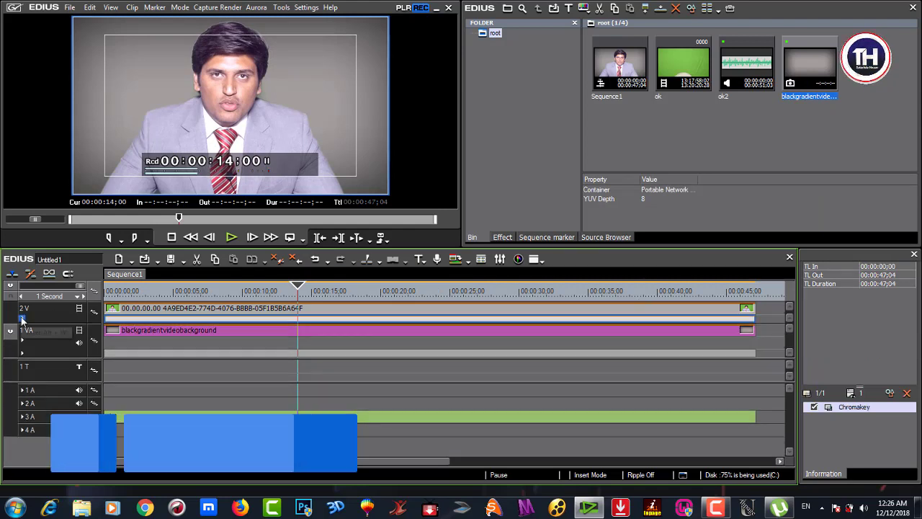
pyautogui.click(21, 319)
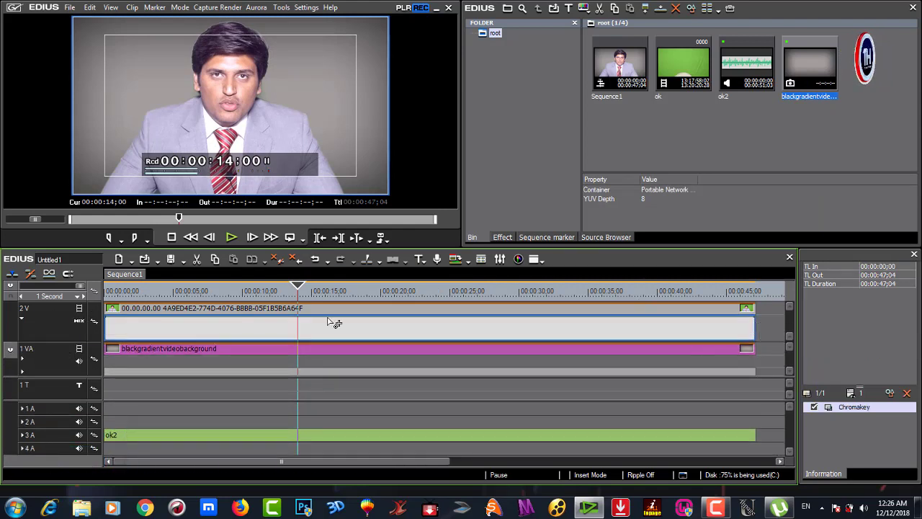
pyautogui.moveTo(106, 318); pyautogui.dragTo(107, 338)
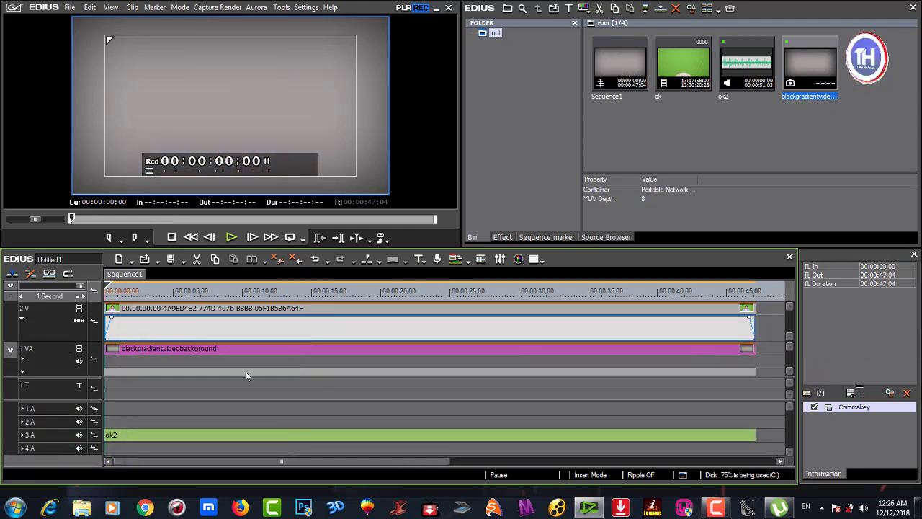
# Step: Play the sequence from the start to check the fades and keying, and pause at 00:00:21;03
pyautogui.click(231, 237)
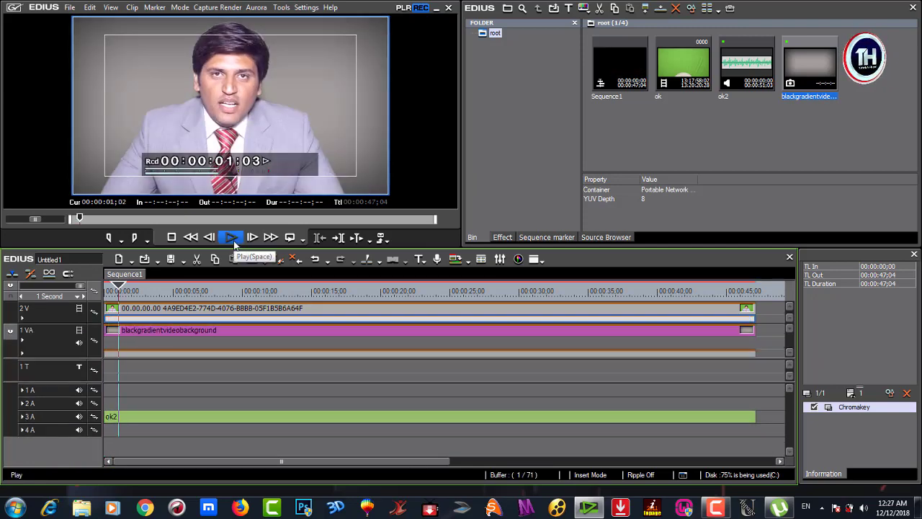
pyautogui.press('space')
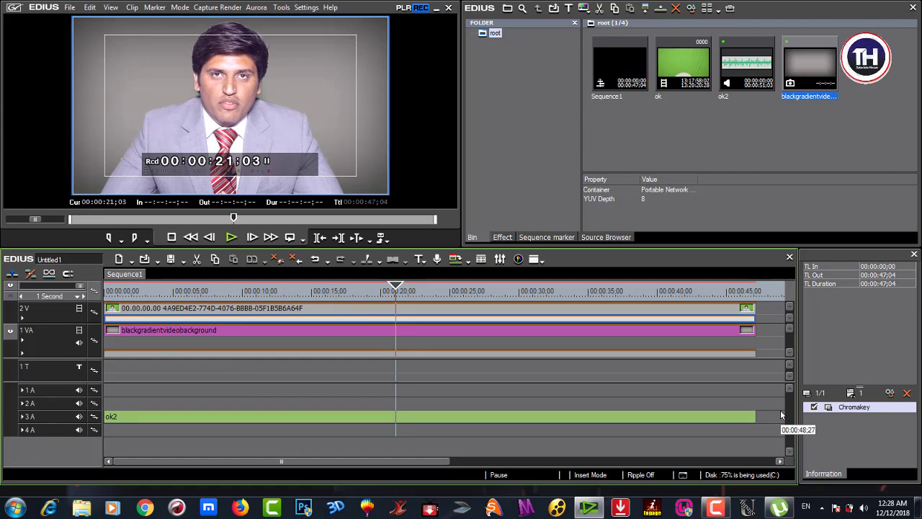
# Step: Export the sequence with the MPEG2 Program Stream exporter to New folder under the file name "test"
pyautogui.press('F11')
pyautogui.scroll(-2, 335, 177)
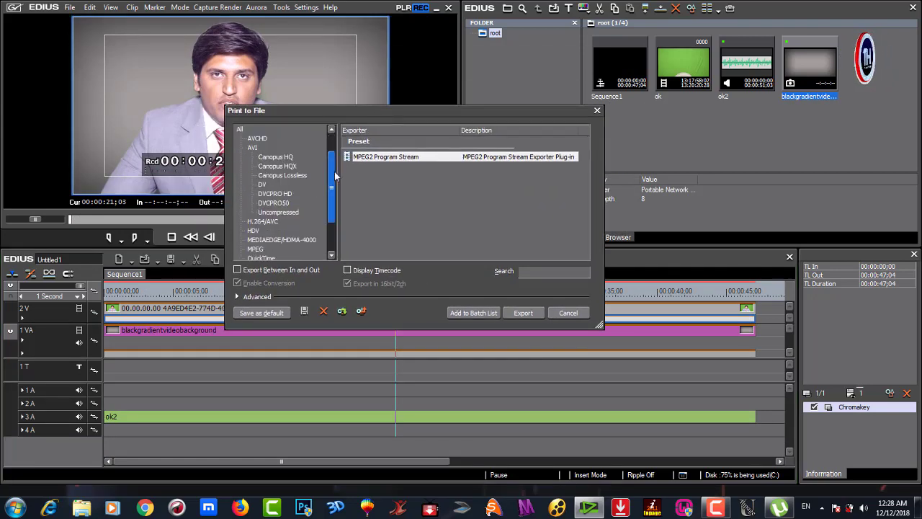
pyautogui.moveTo(335, 176); pyautogui.dragTo(333, 210)
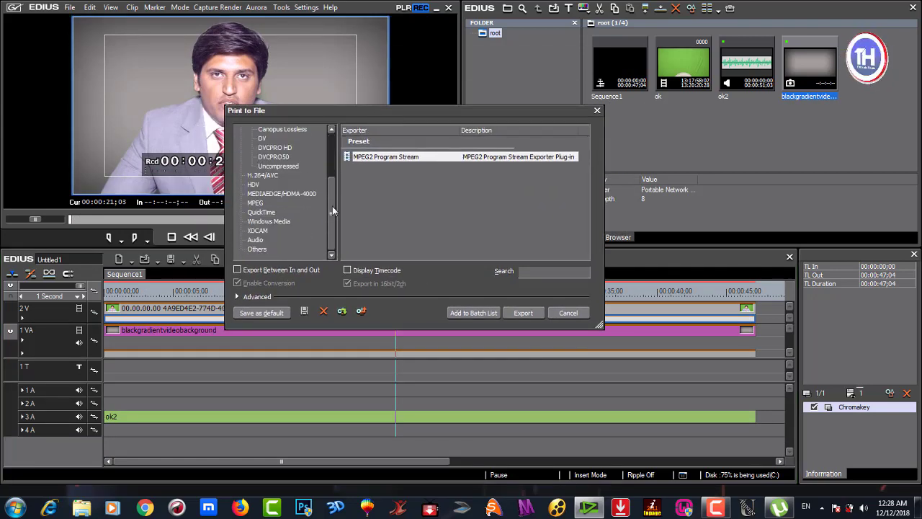
pyautogui.click(256, 202)
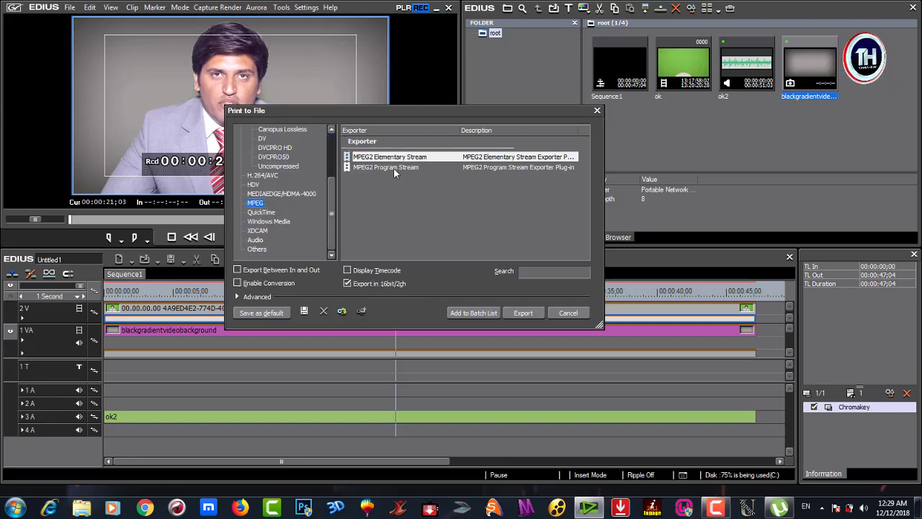
pyautogui.click(158, 243)
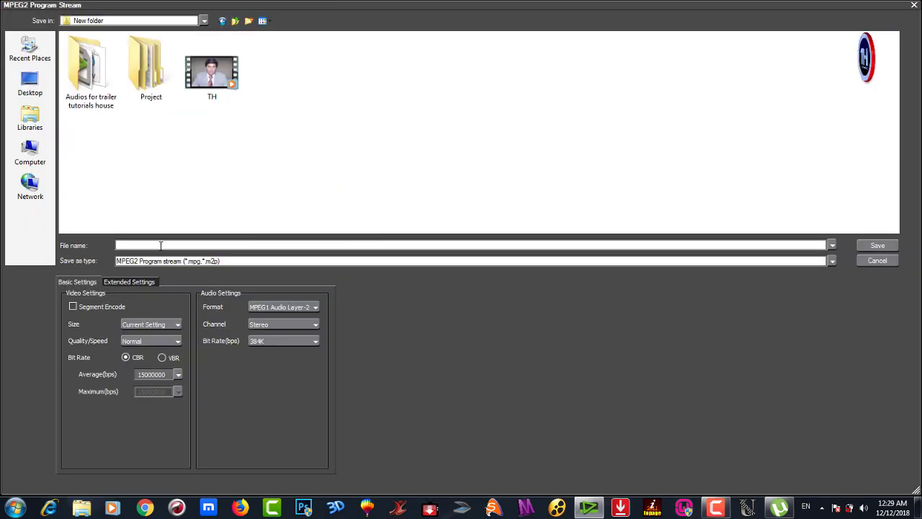
pyautogui.write('test')
pyautogui.press('Return')
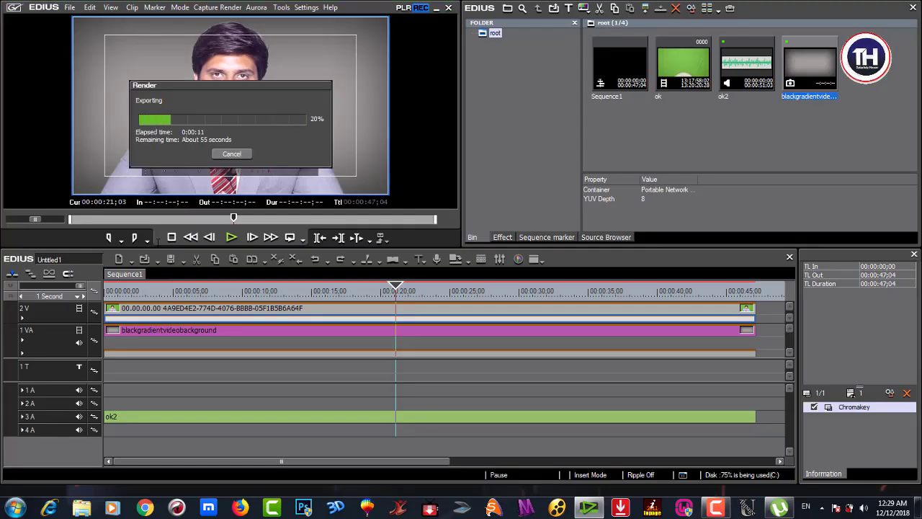